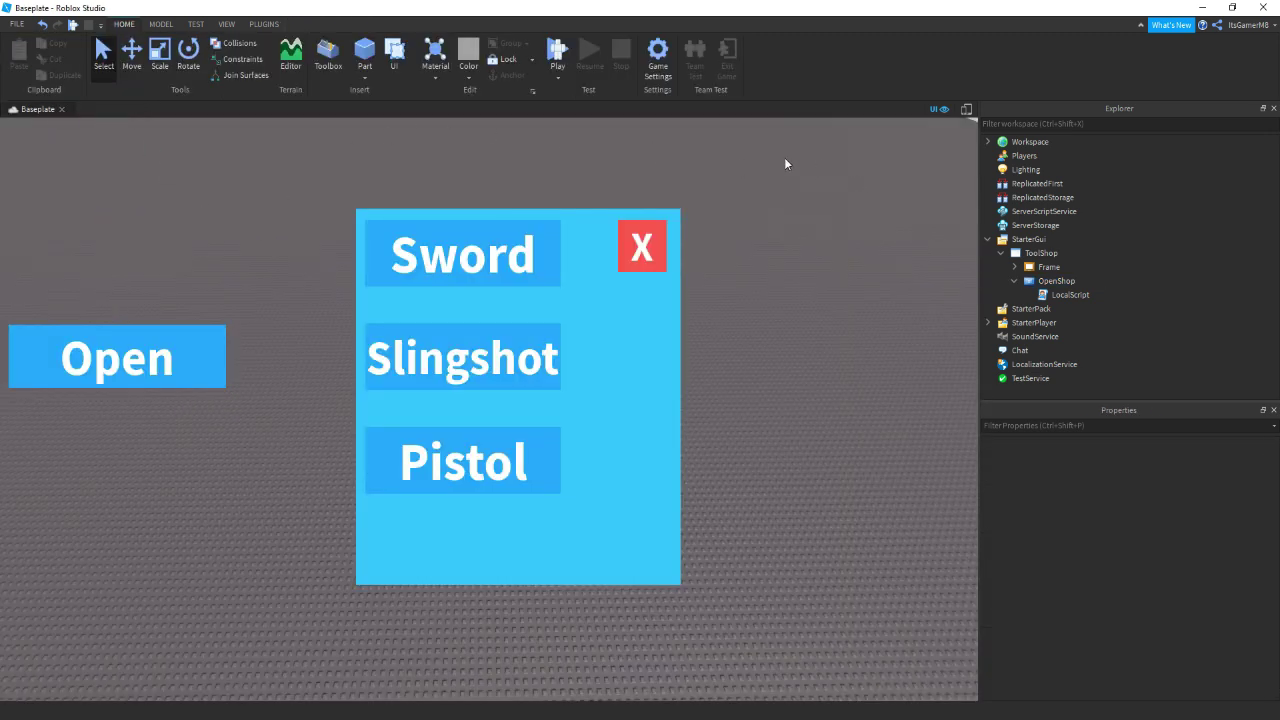
- Uncheck Visible on the shop Frame so the panel starts hidden
click(1014, 281)
click(1049, 267)
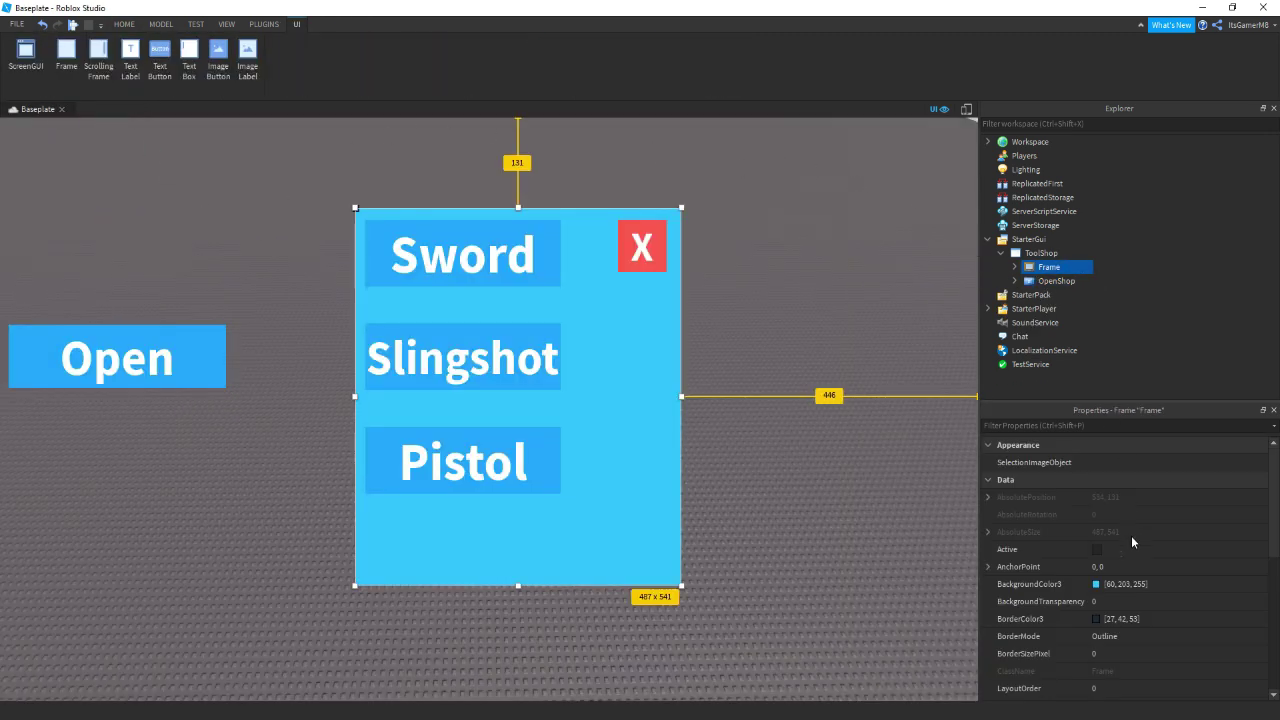
scroll(1131, 542, down, 6)
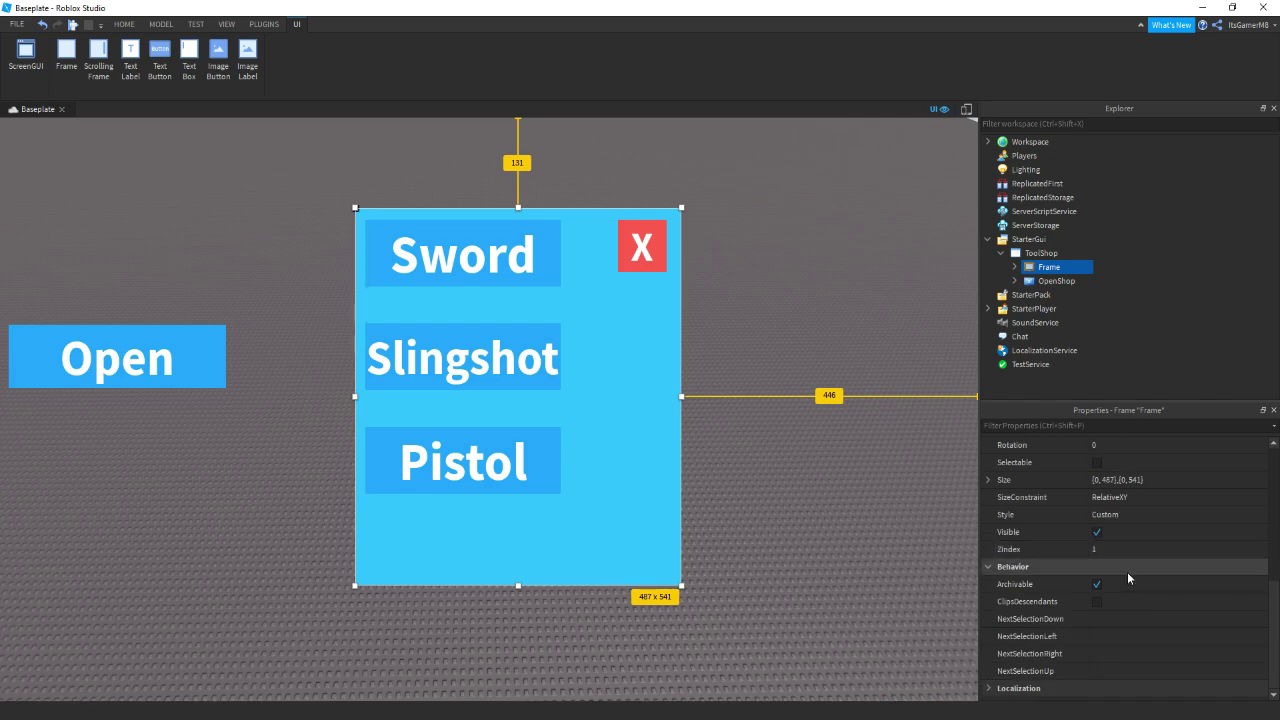
click(1096, 532)
click(834, 465)
- Playtest the game, opening and closing the shop several times with Open and X, then stop
key(F5)
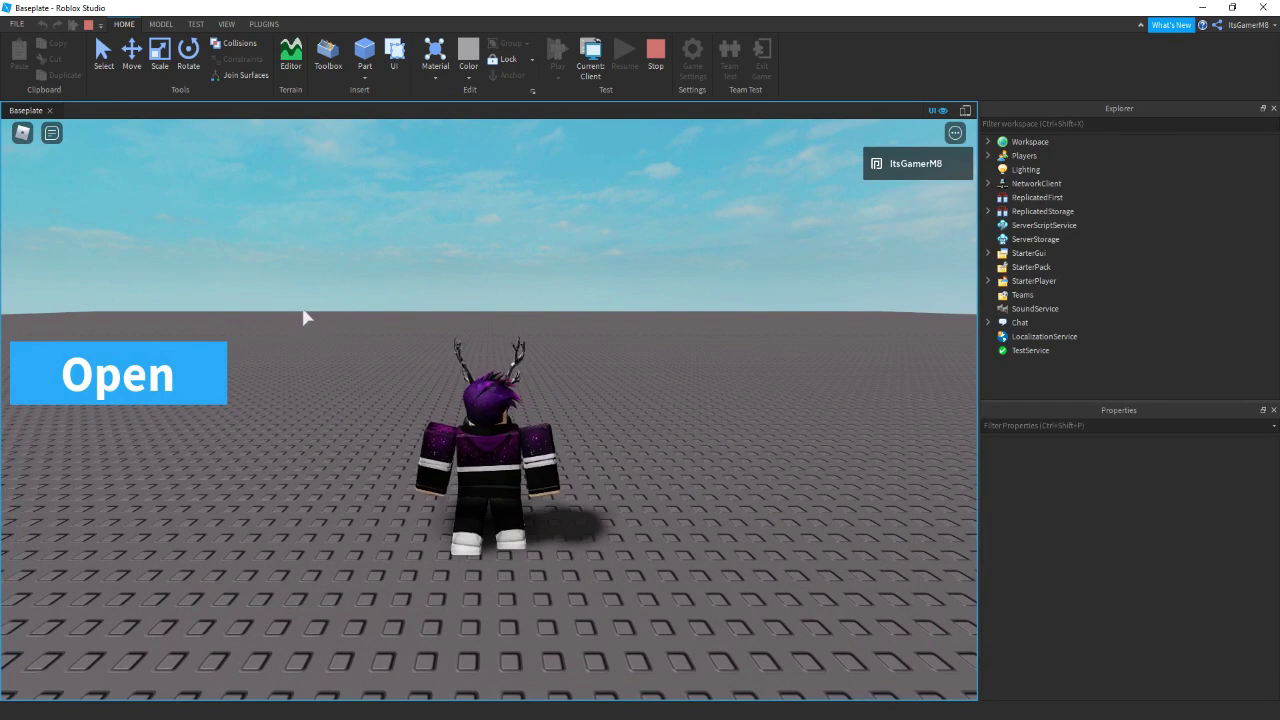
click(178, 372)
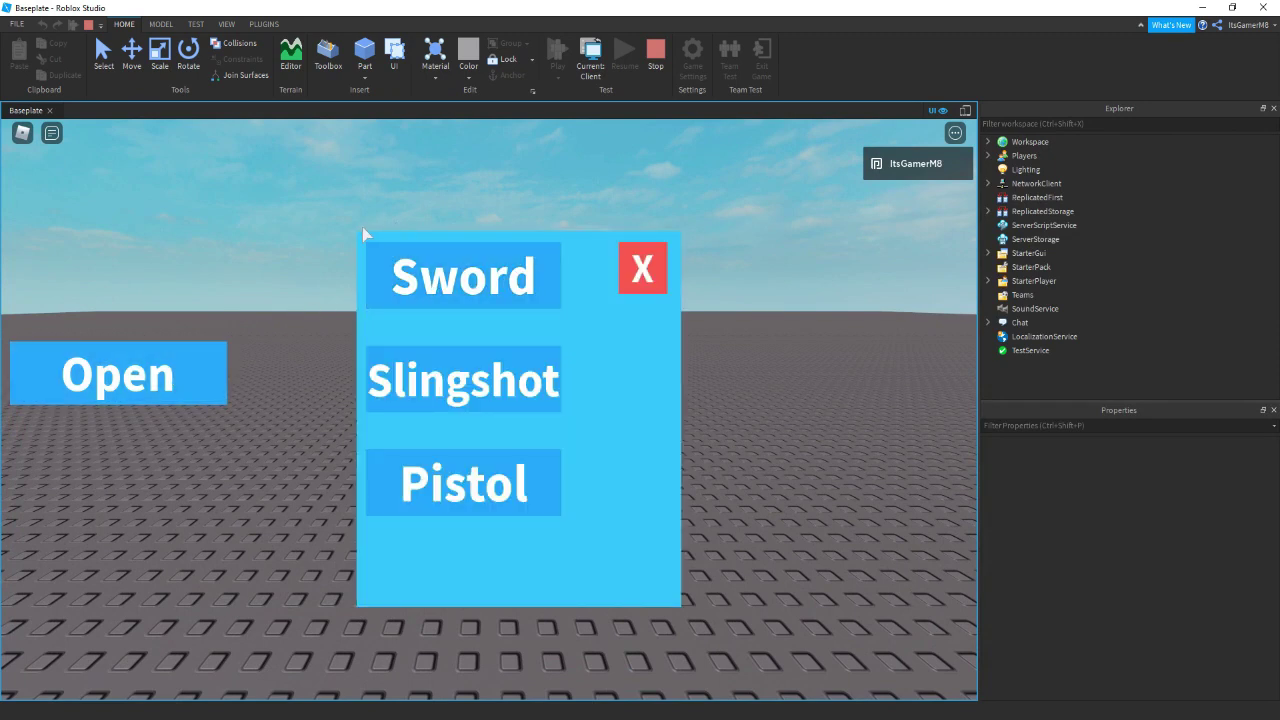
click(519, 278)
click(643, 268)
click(155, 375)
click(643, 268)
click(150, 392)
click(643, 268)
click(210, 354)
click(634, 263)
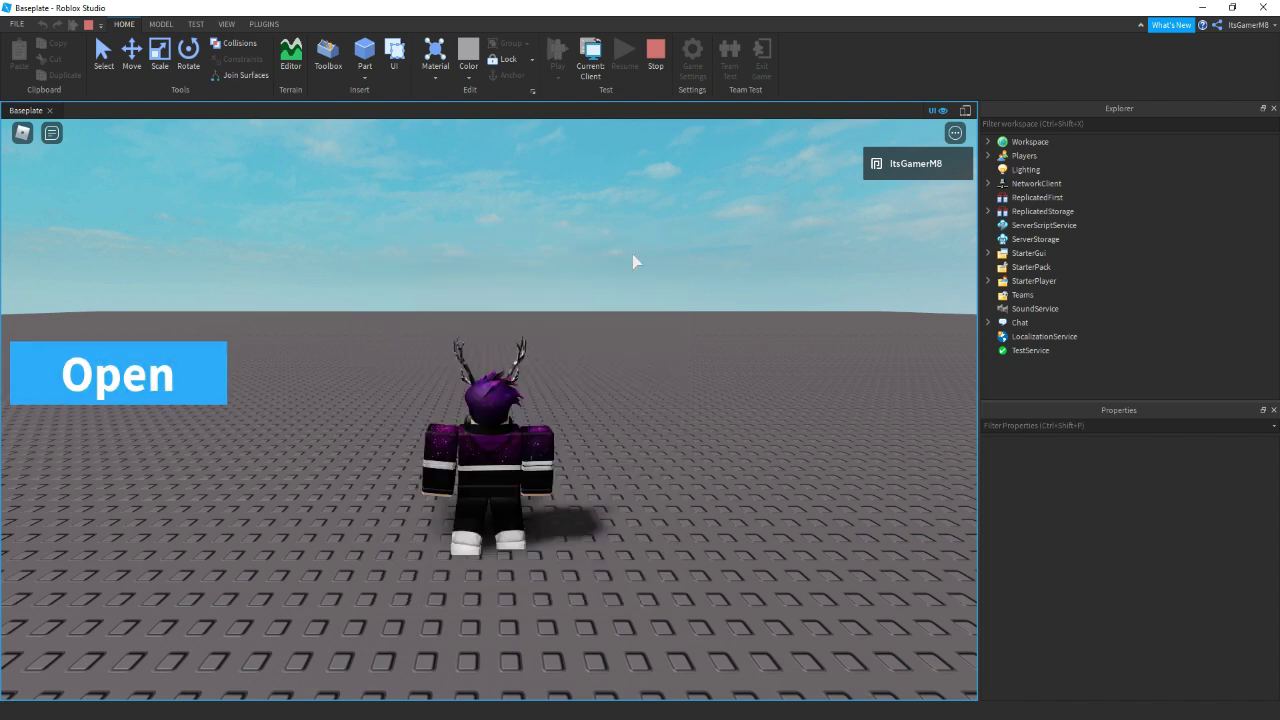
click(77, 375)
click(656, 55)
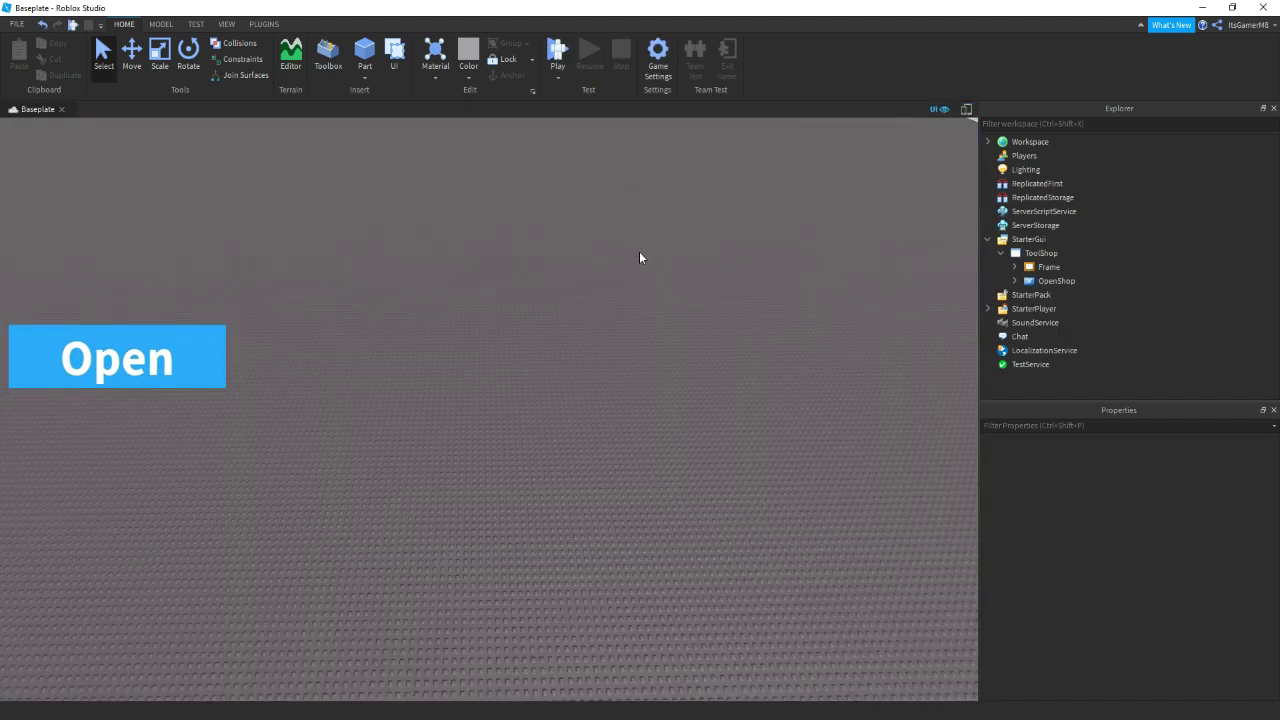
- Insert a Script into ServerScriptService, rename it leaderstats, and clear its default code
click(1060, 211)
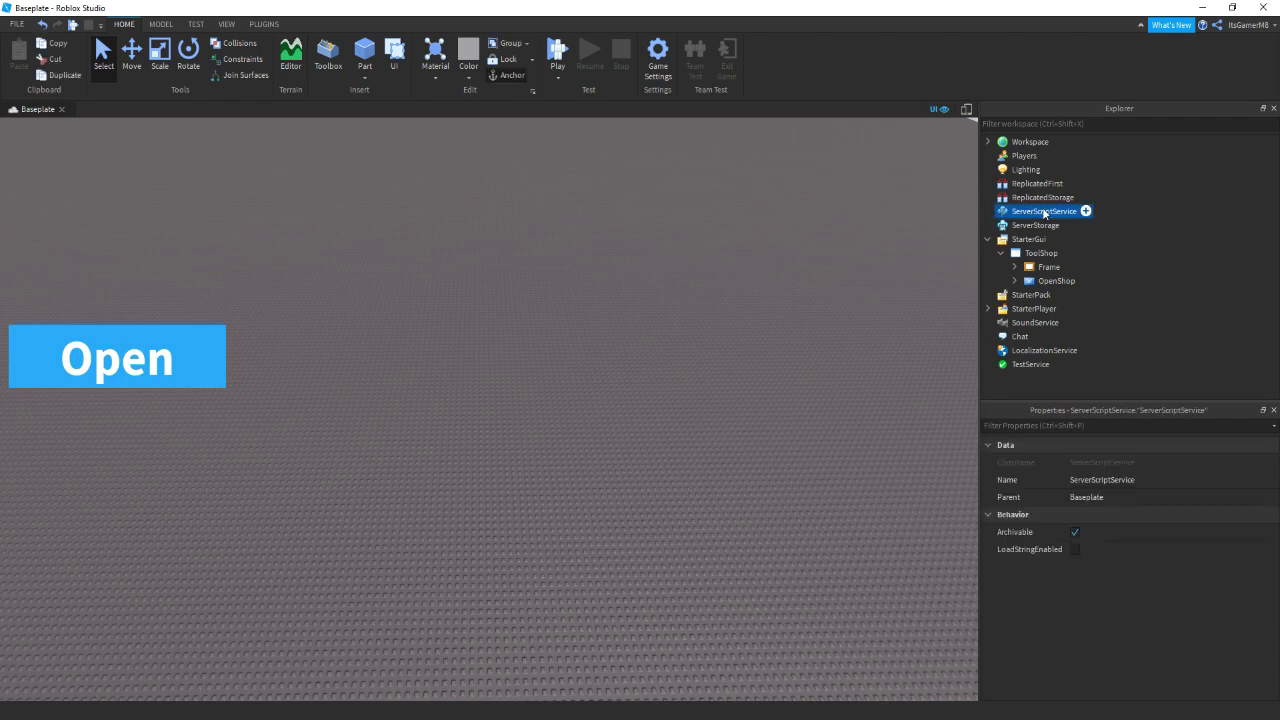
click(1086, 211)
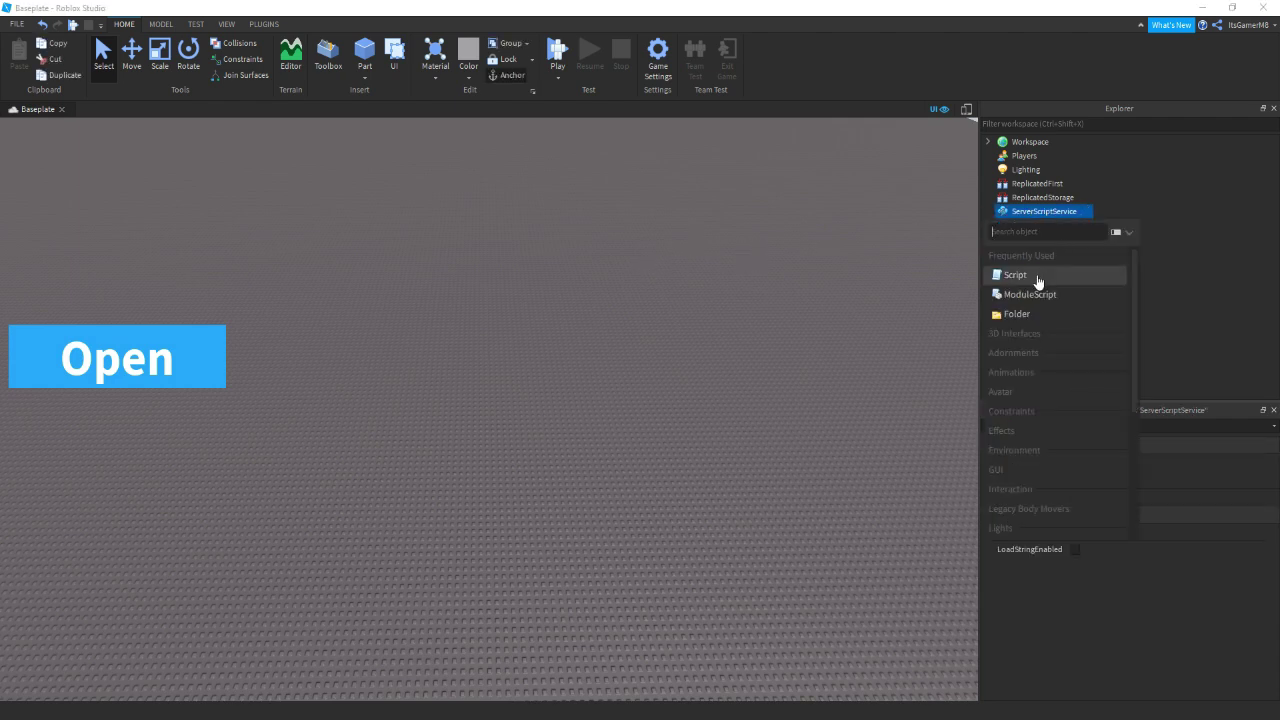
click(1036, 276)
click(1073, 497)
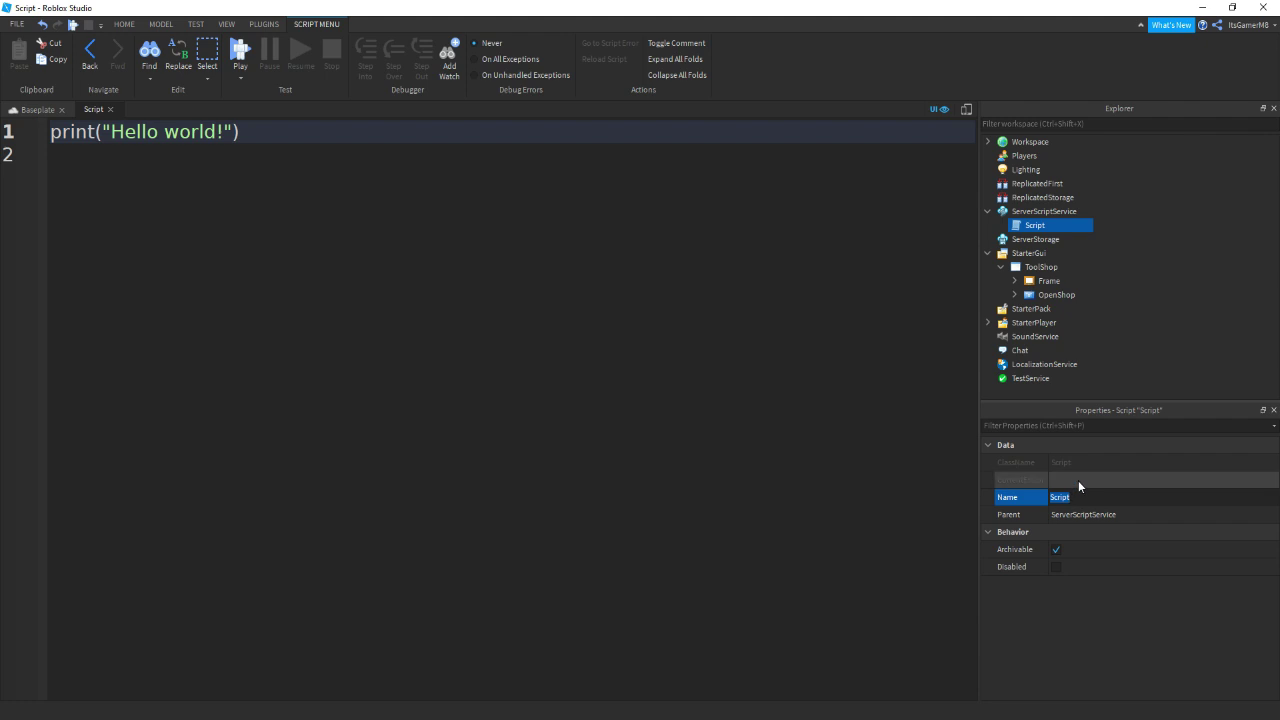
text(leaderstats)
key(Return)
click(398, 310)
key(BackSpace)
key(BackSpace)
key(BackSpace)
key(BackSpace)
key(BackSpace)
key(BackSpace)
key(BackSpace)
key(BackSpace)
key(BackSpace)
key(BackSpace)
key(BackSpace)
key(BackSpace)
key(BackSpace)
key(BackSpace)
key(BackSpace)
key(BackSpace)
key(BackSpace)
key(BackSpace)
key(BackSpace)
key(BackSpace)
key(BackSpace)
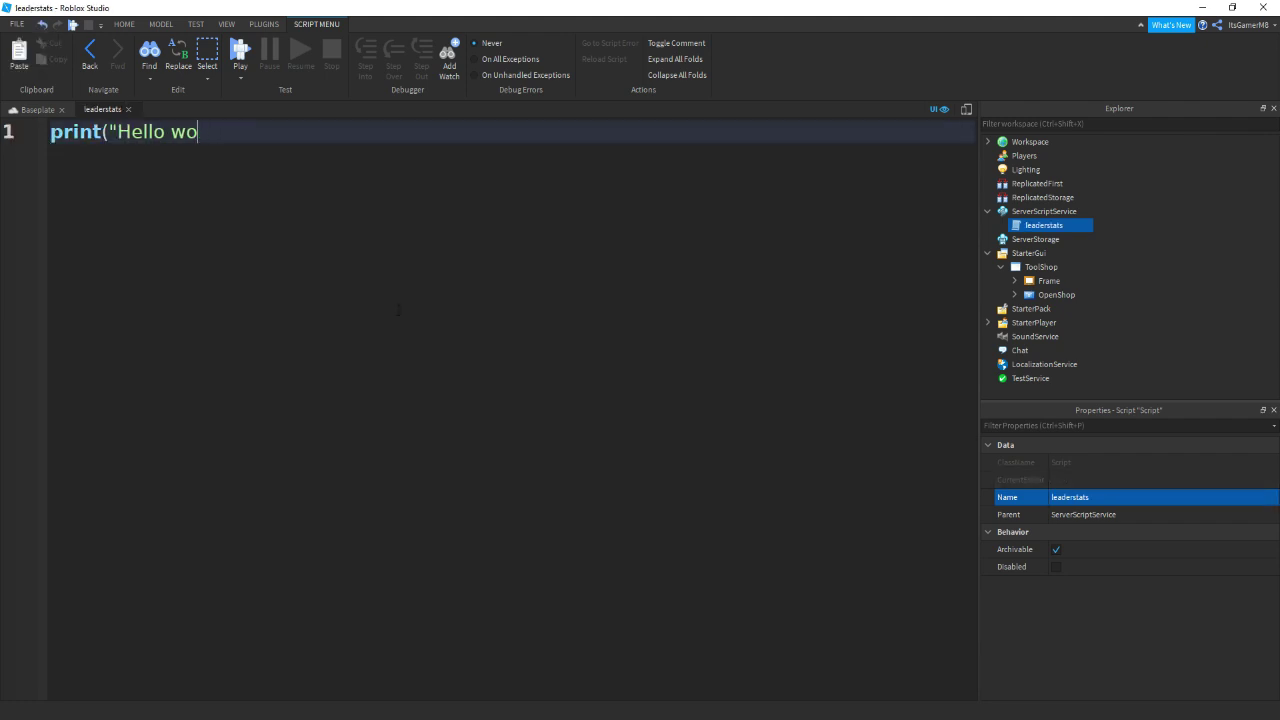
- Start a game.Players.PlayerAdded:Connect(function(player) handler in the script
text(game.Players.)
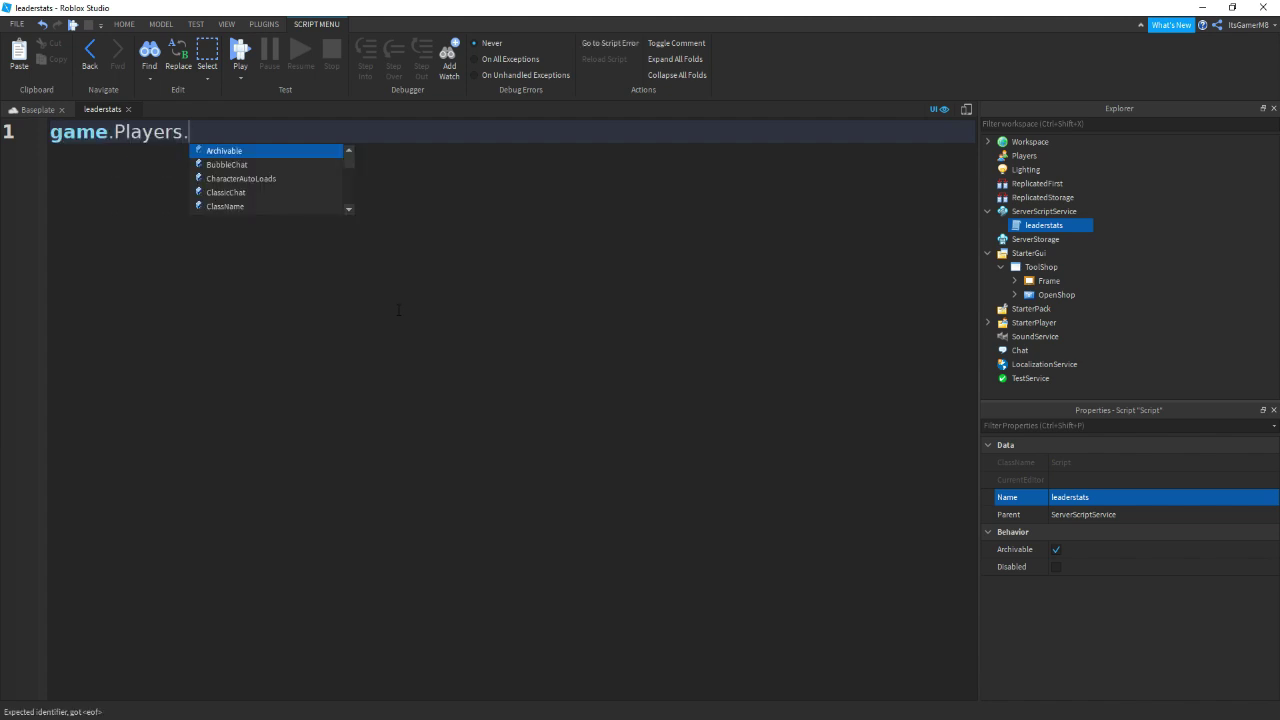
text(Pl)
key(Tab)
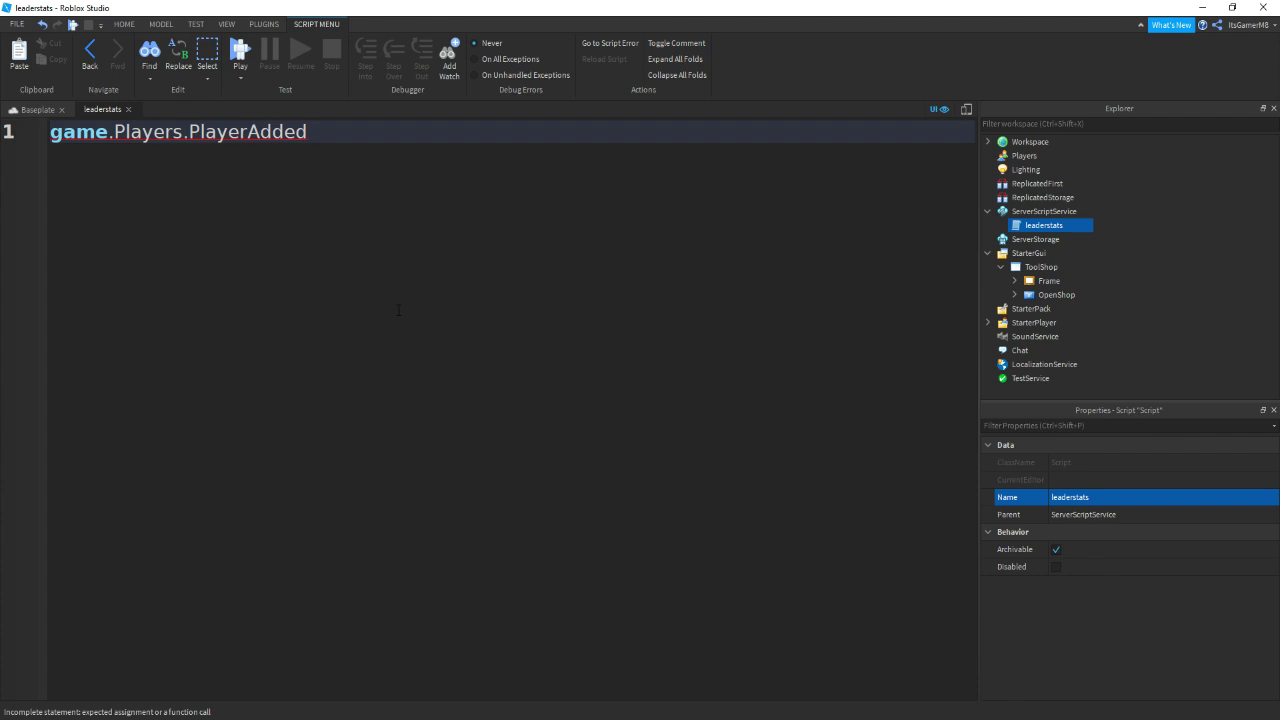
text(:C)
key(Tab)
text(()
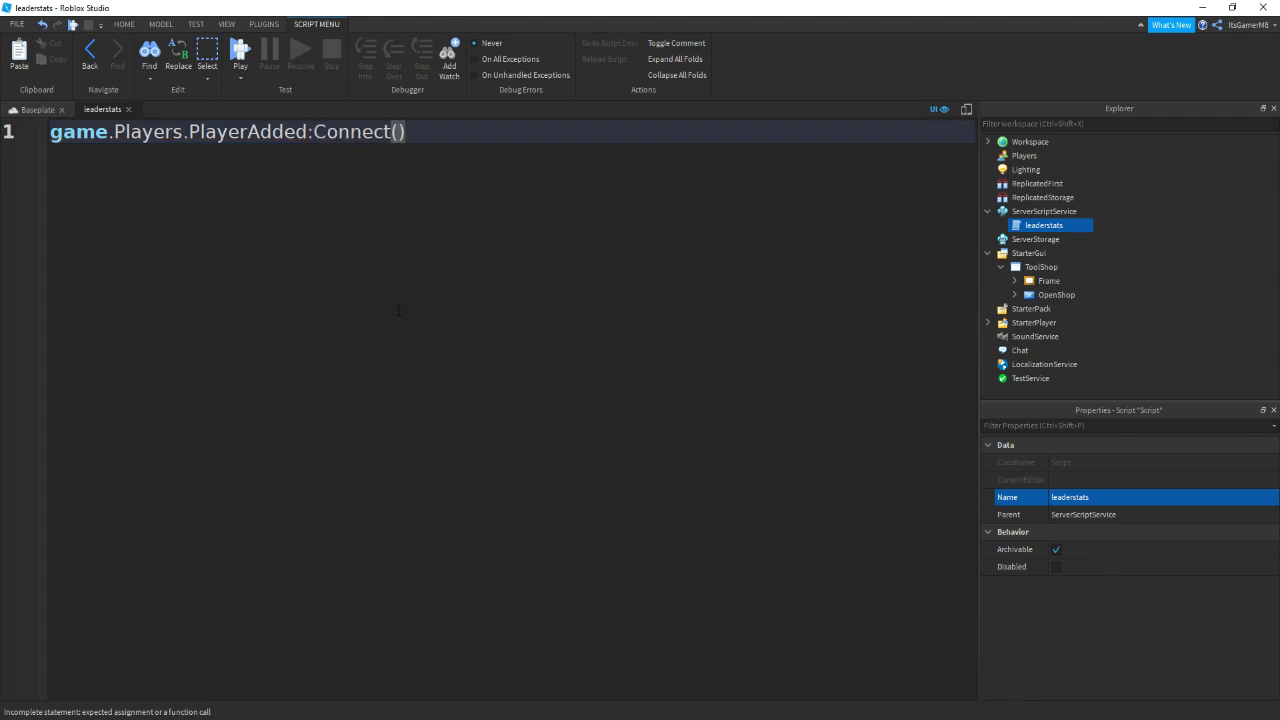
text(function()
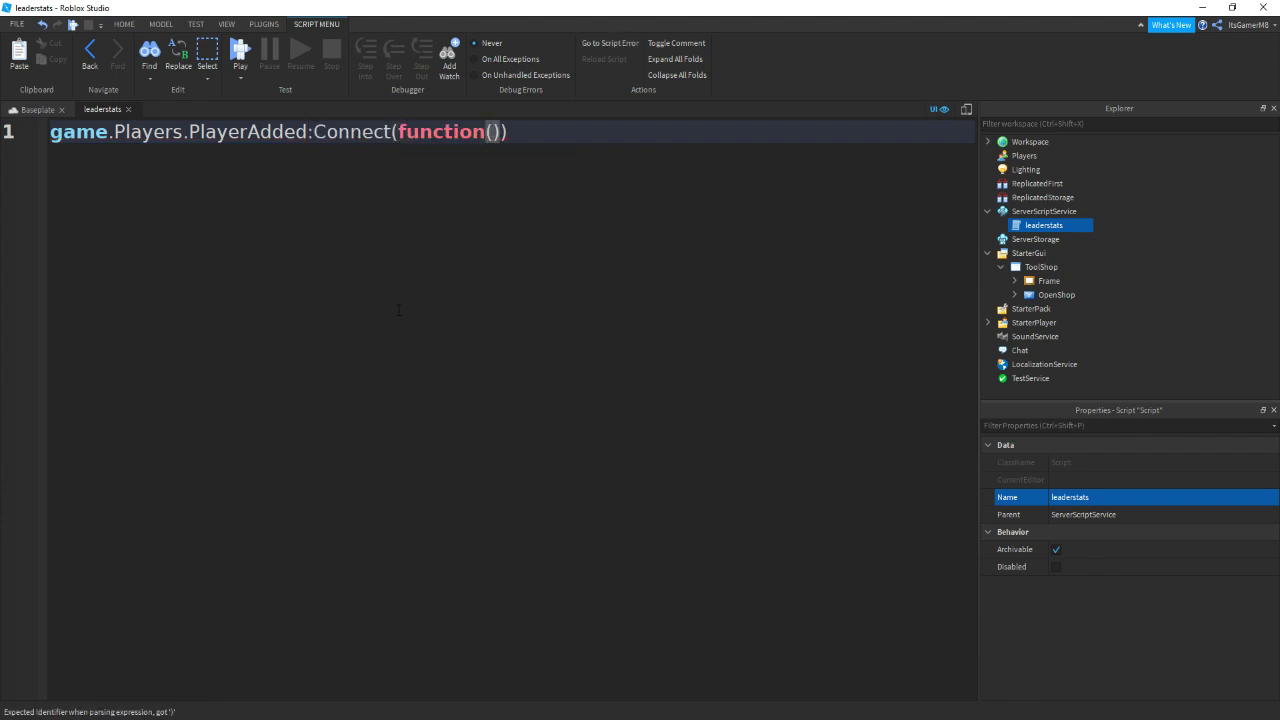
text(player)
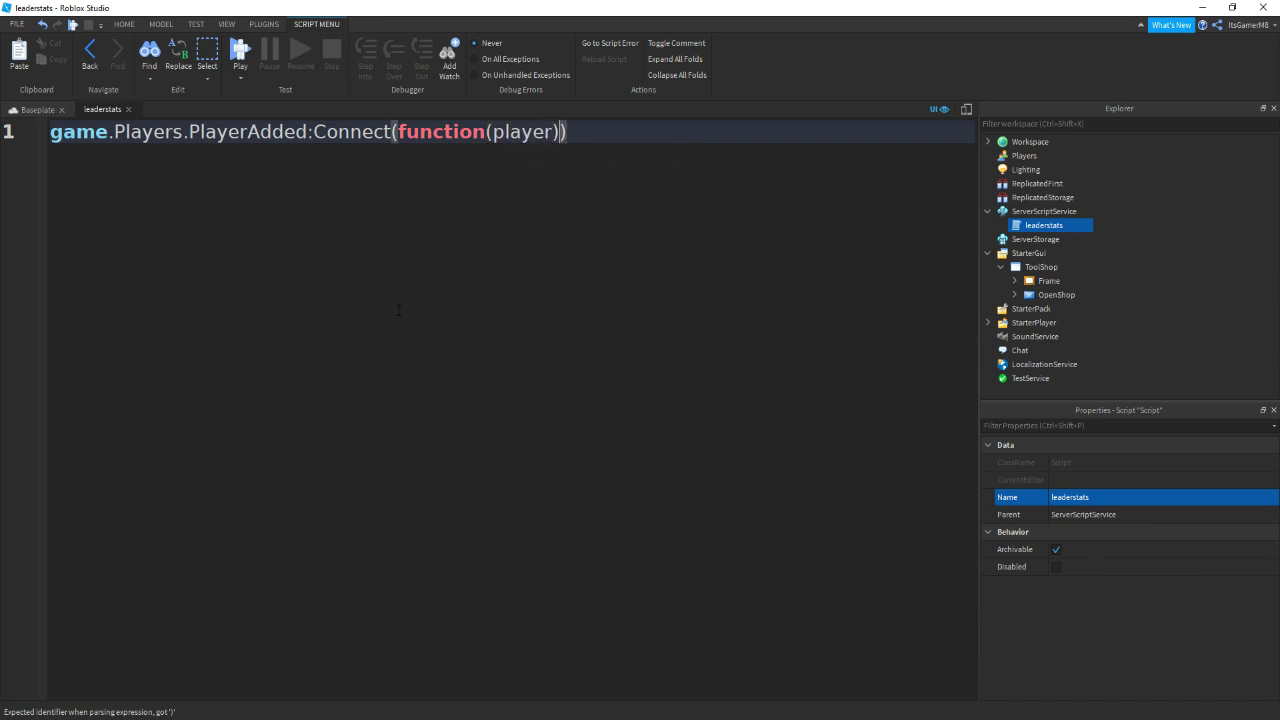
key(Return)
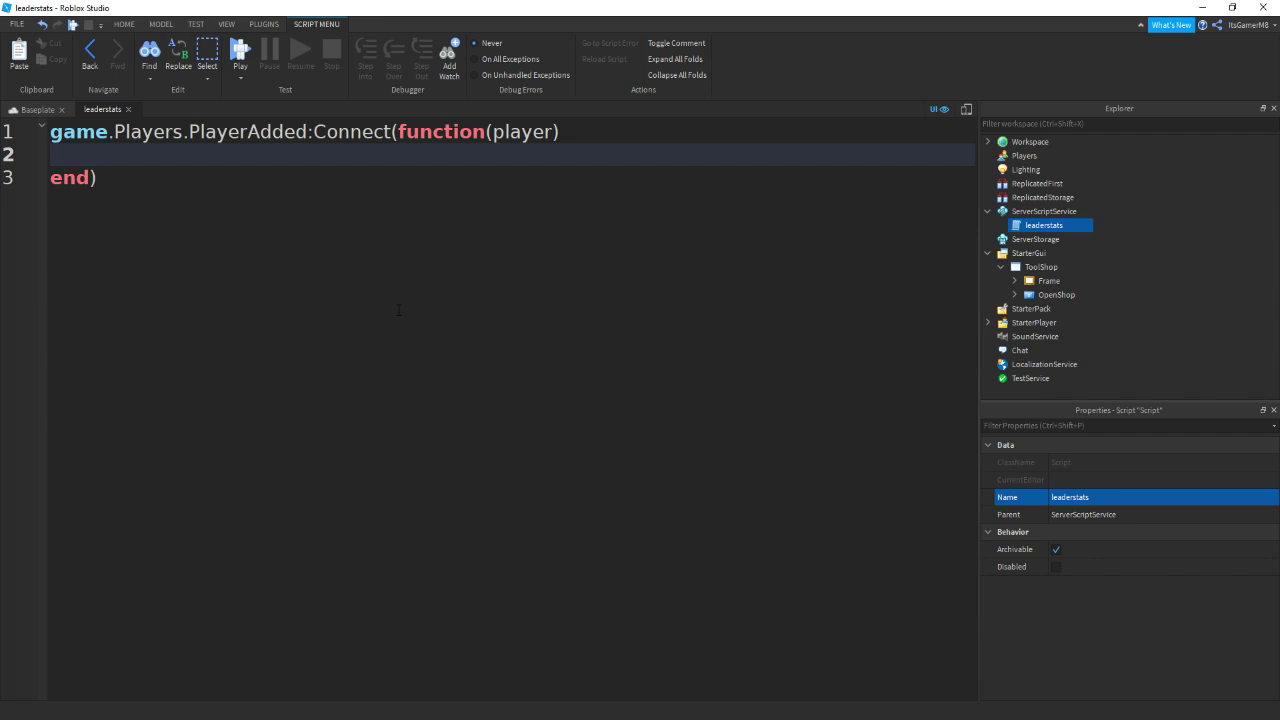
- Inside the handler, create a Folder named "leaderstats" and set its Parent to player
text(local leadersta)
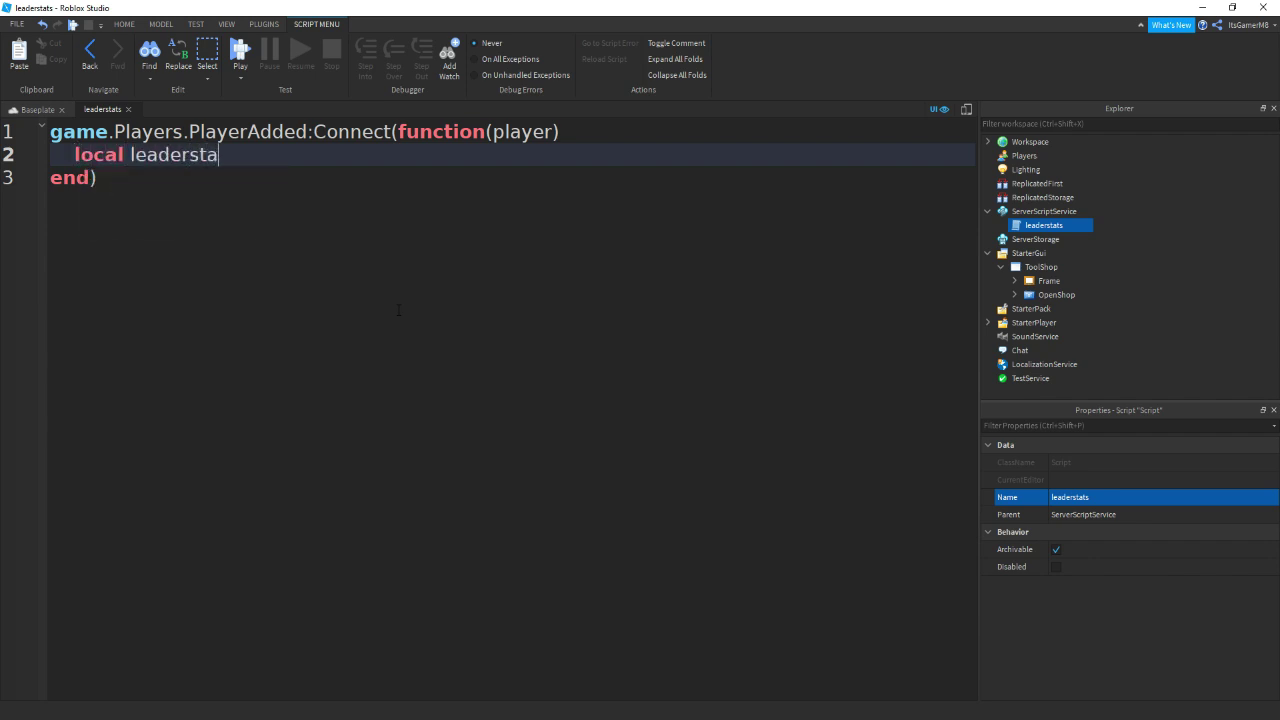
text(ts = Instance.new(")
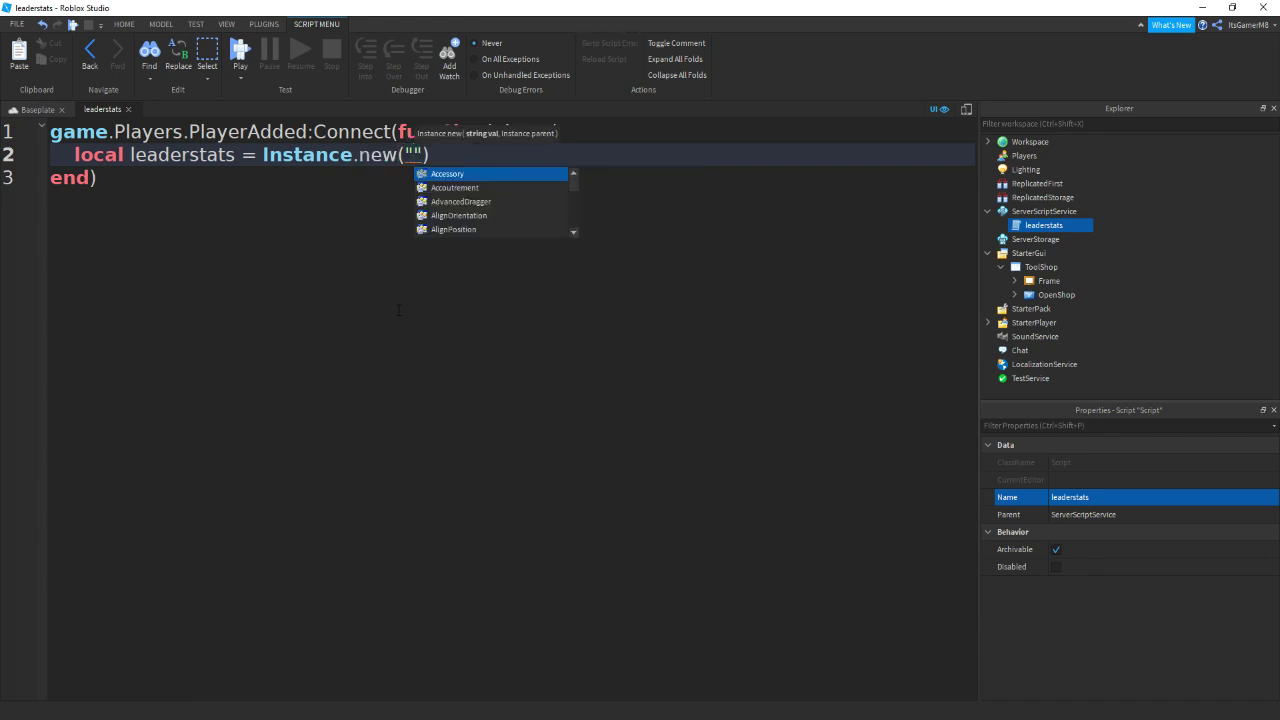
text(Folder)
key(End)
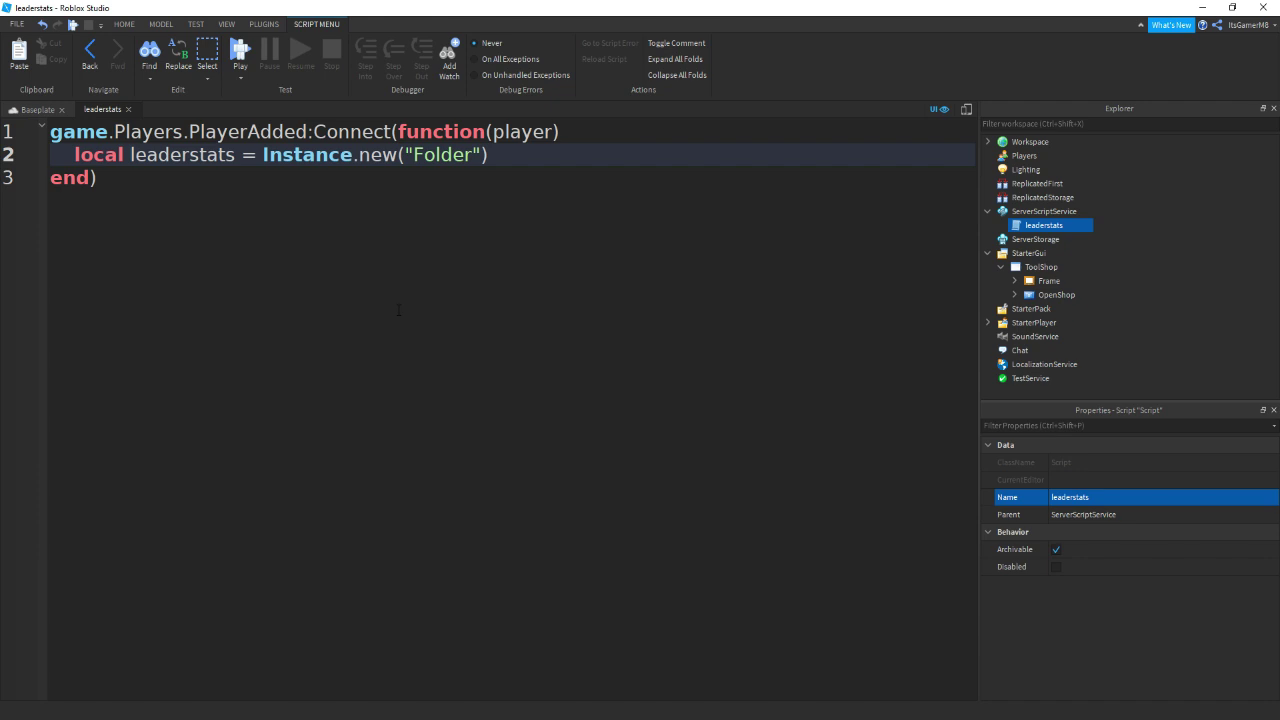
key(Return)
text(leaderstats.Name)
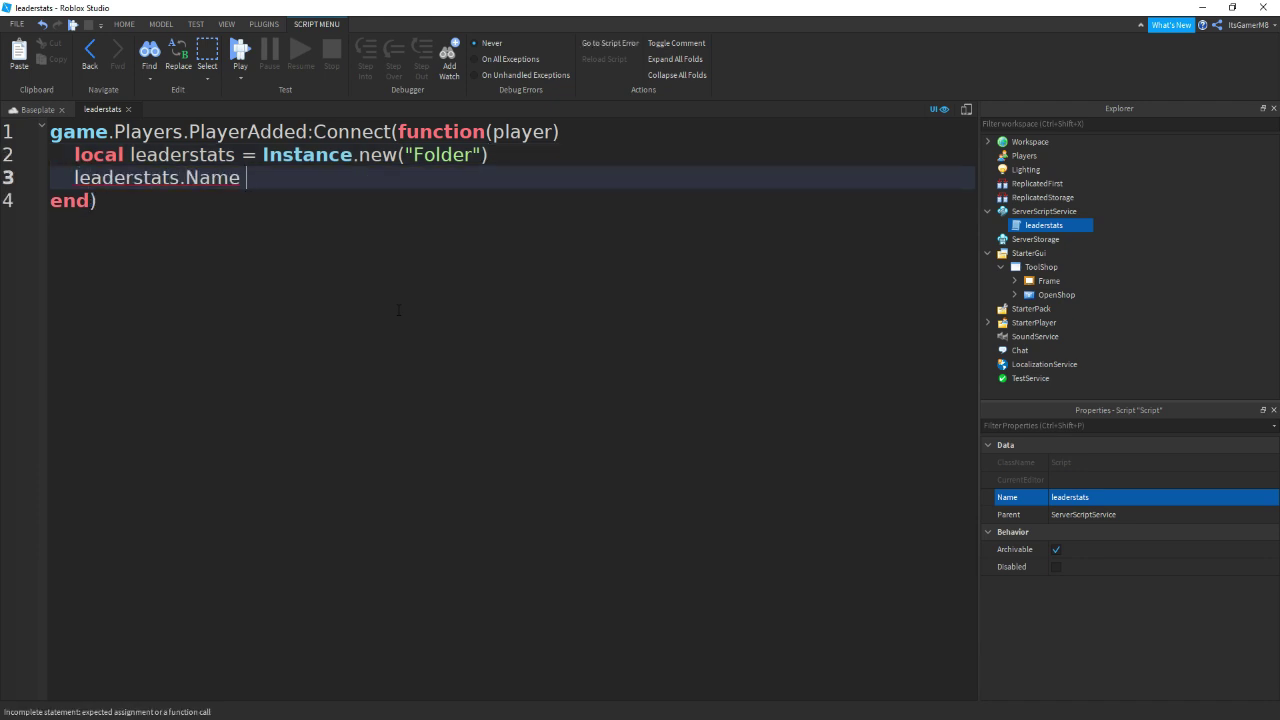
text( = "leaderstats)
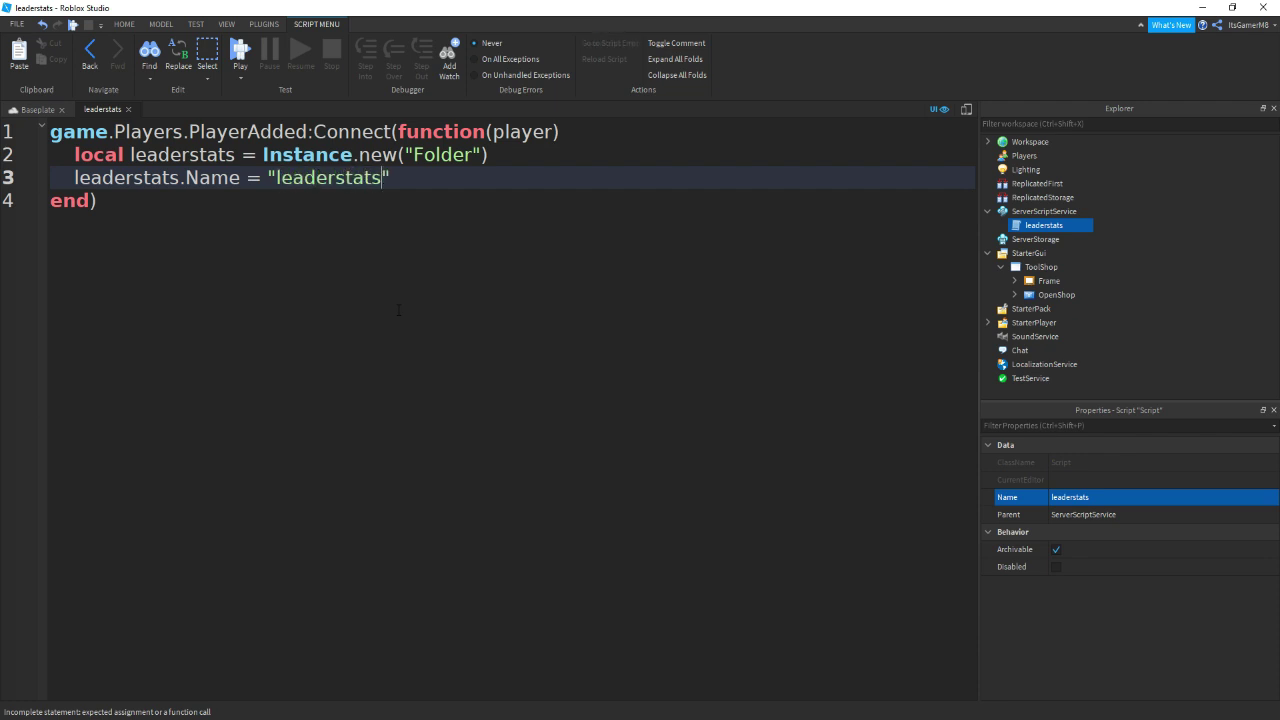
key(Return)
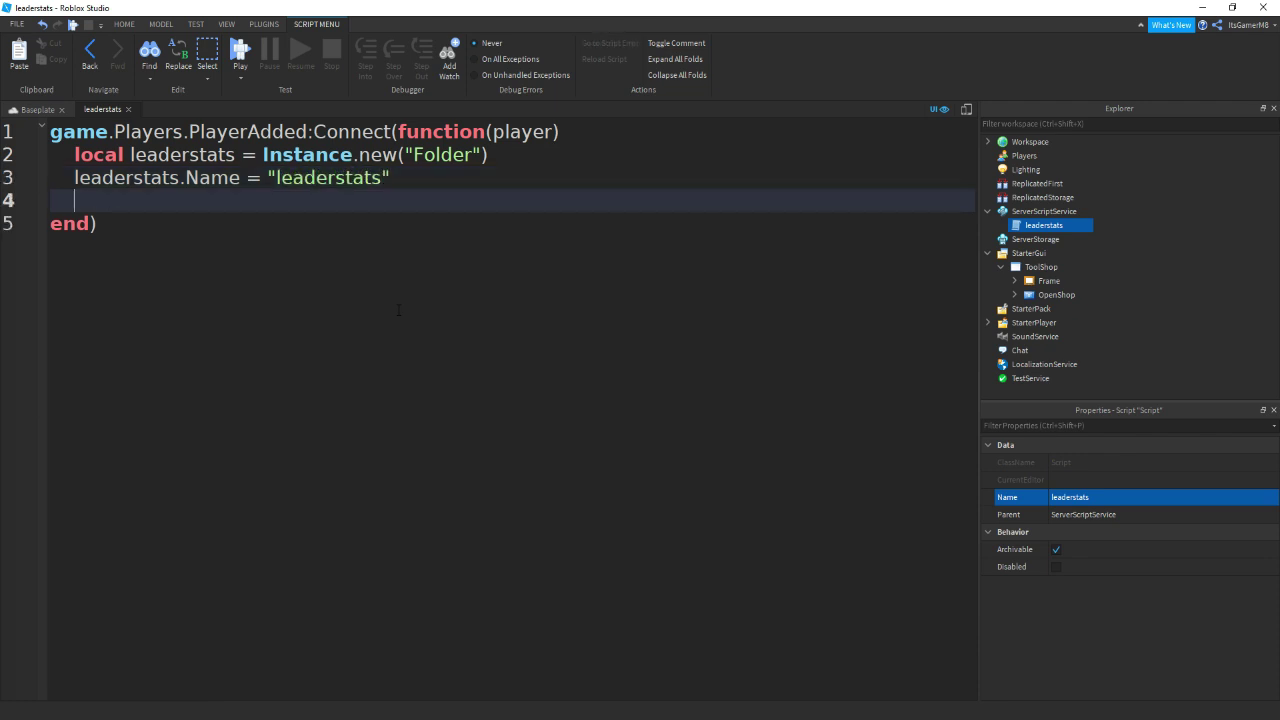
text(leaderstats.P)
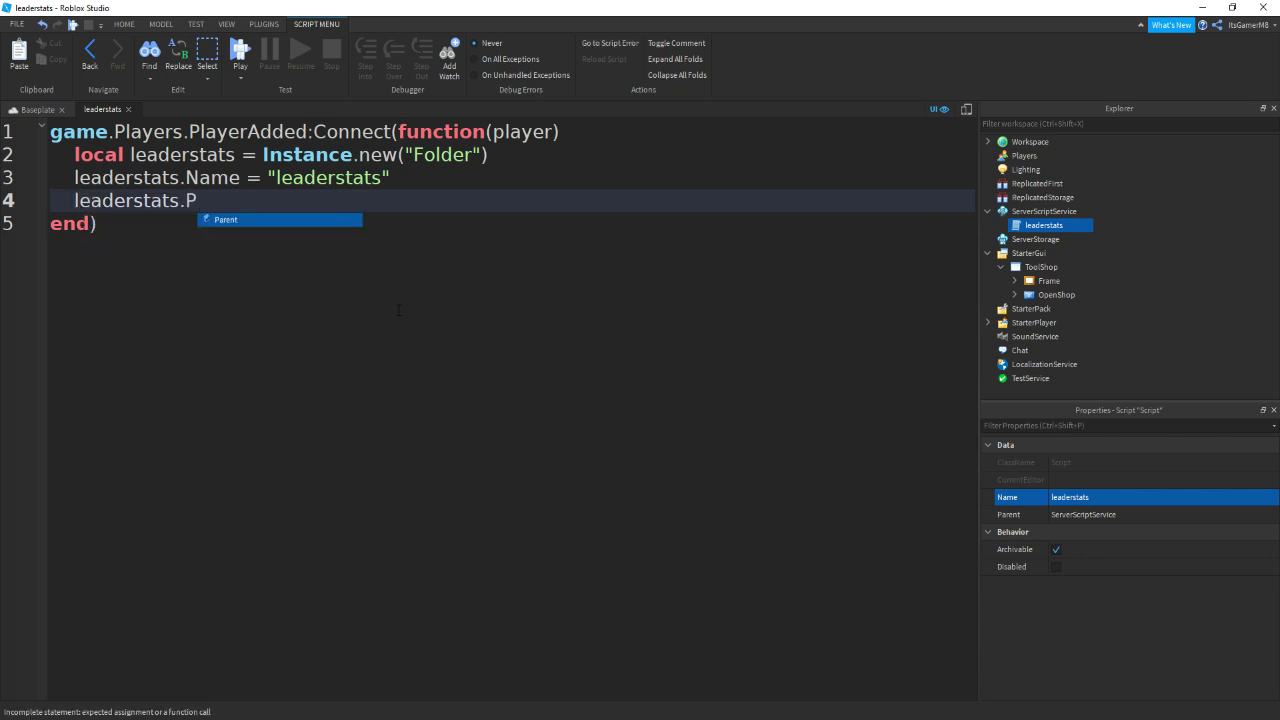
key(Tab)
text(=)
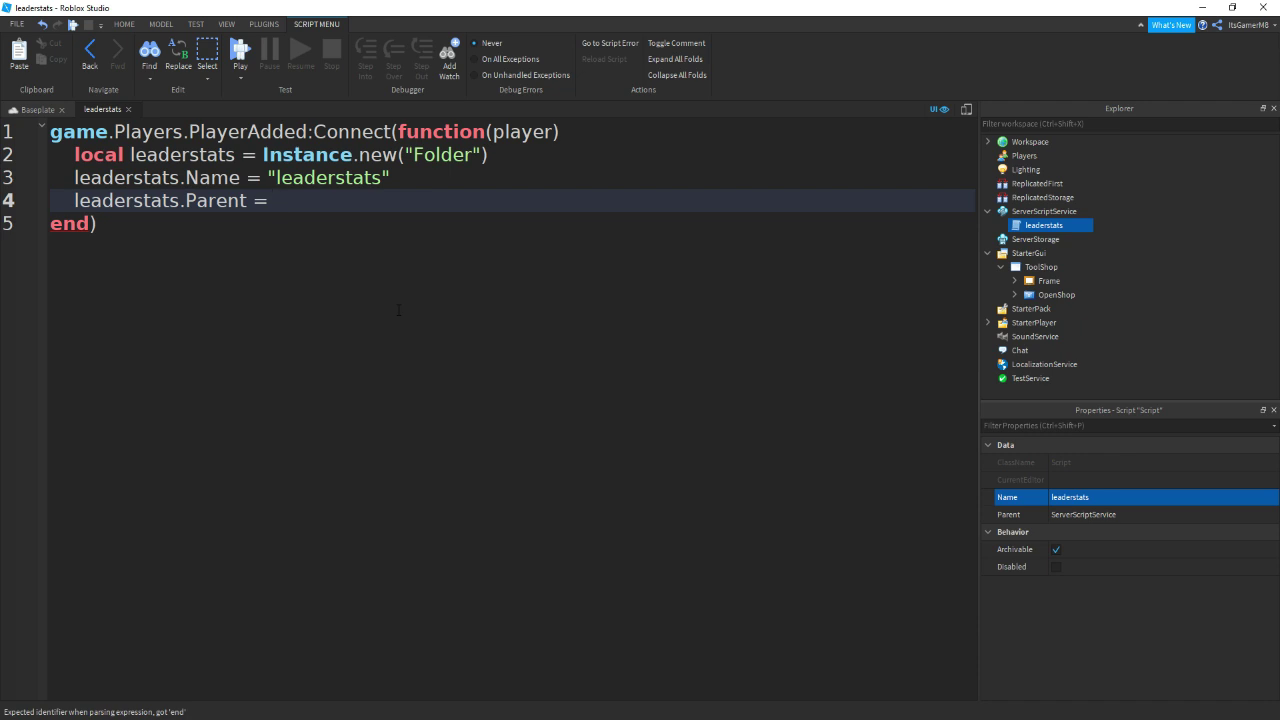
text( player)
key(Return)
key(Return)
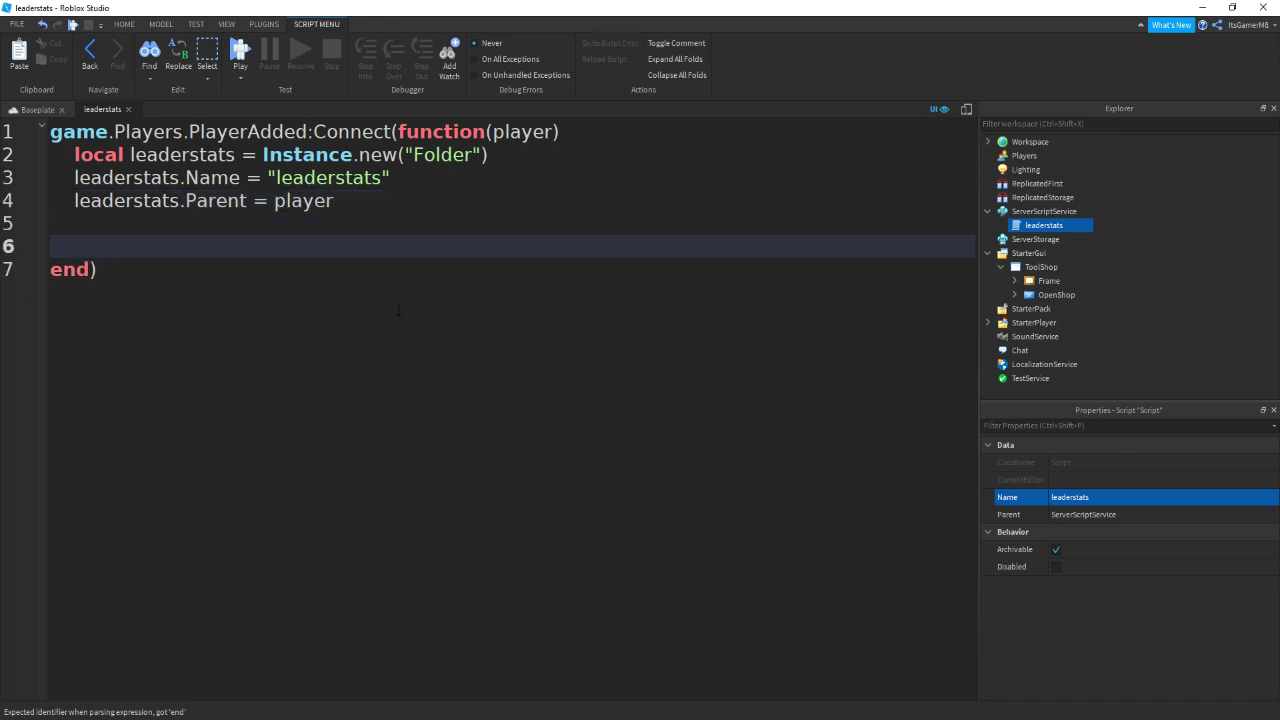
- Add a local cash NumberValue and set its Name to "Cash"
text(local cas)
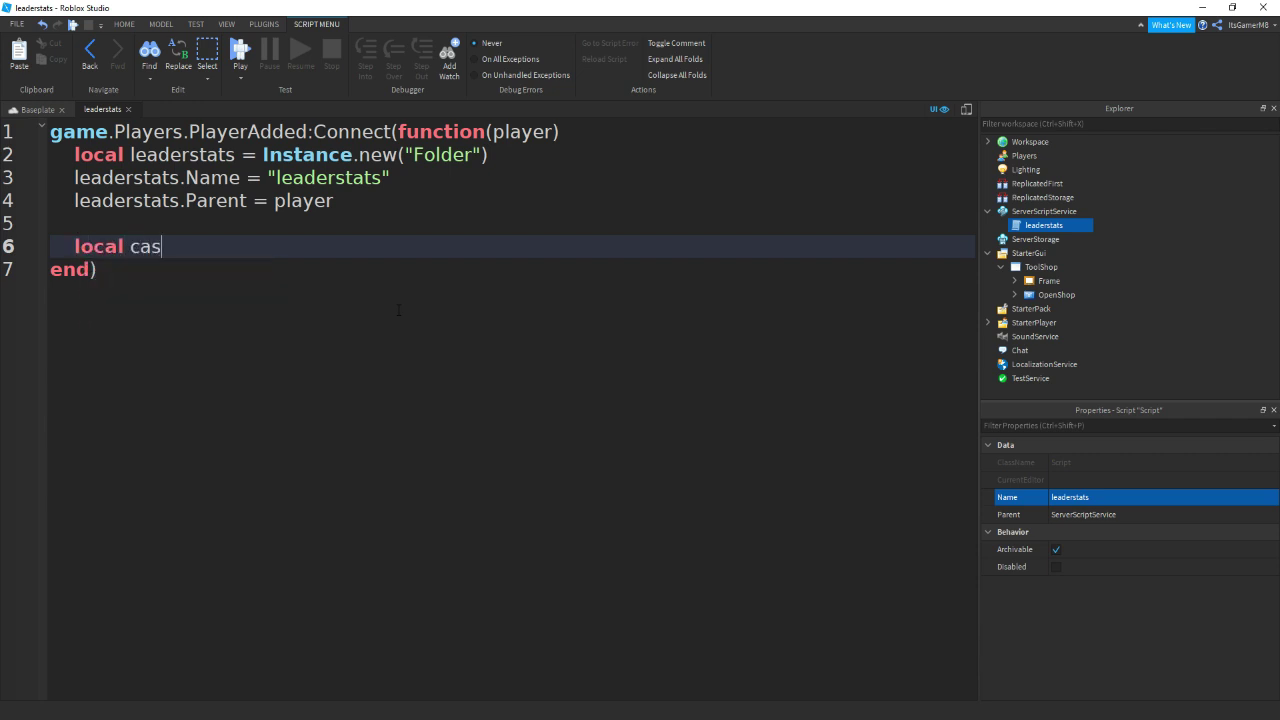
text(h = Instance.new(")
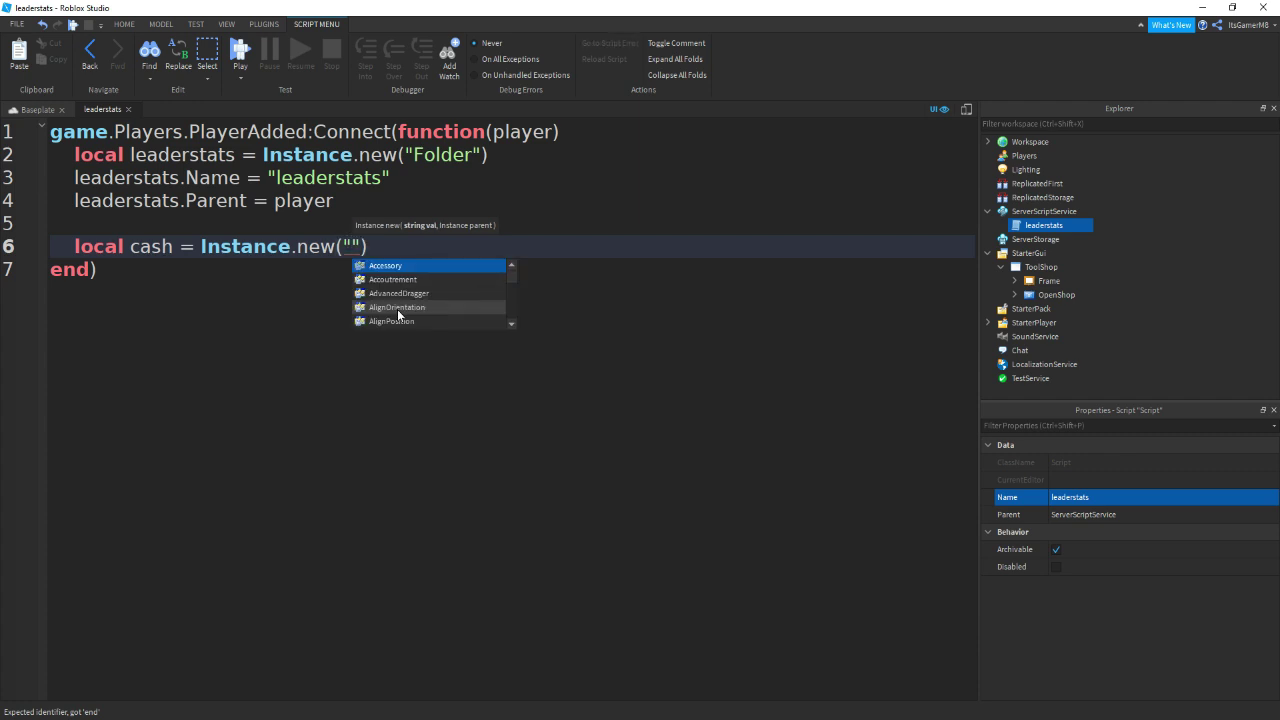
text(NumberValue)
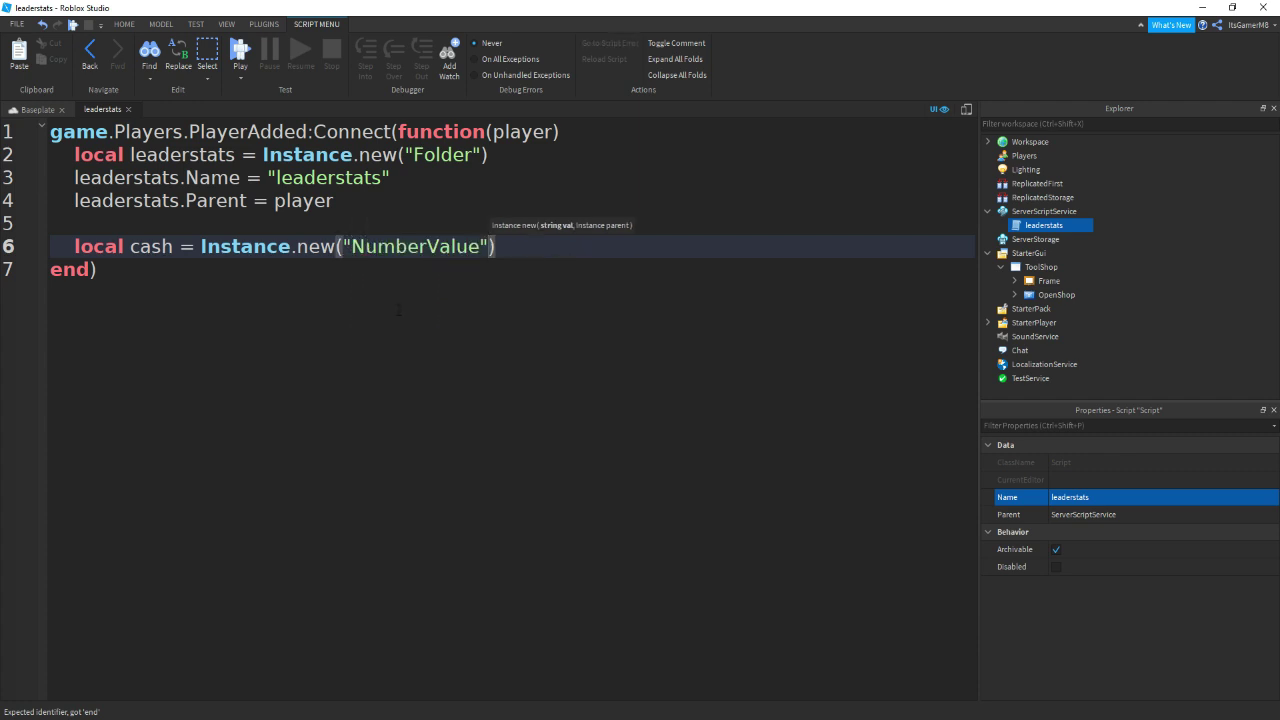
key(Return)
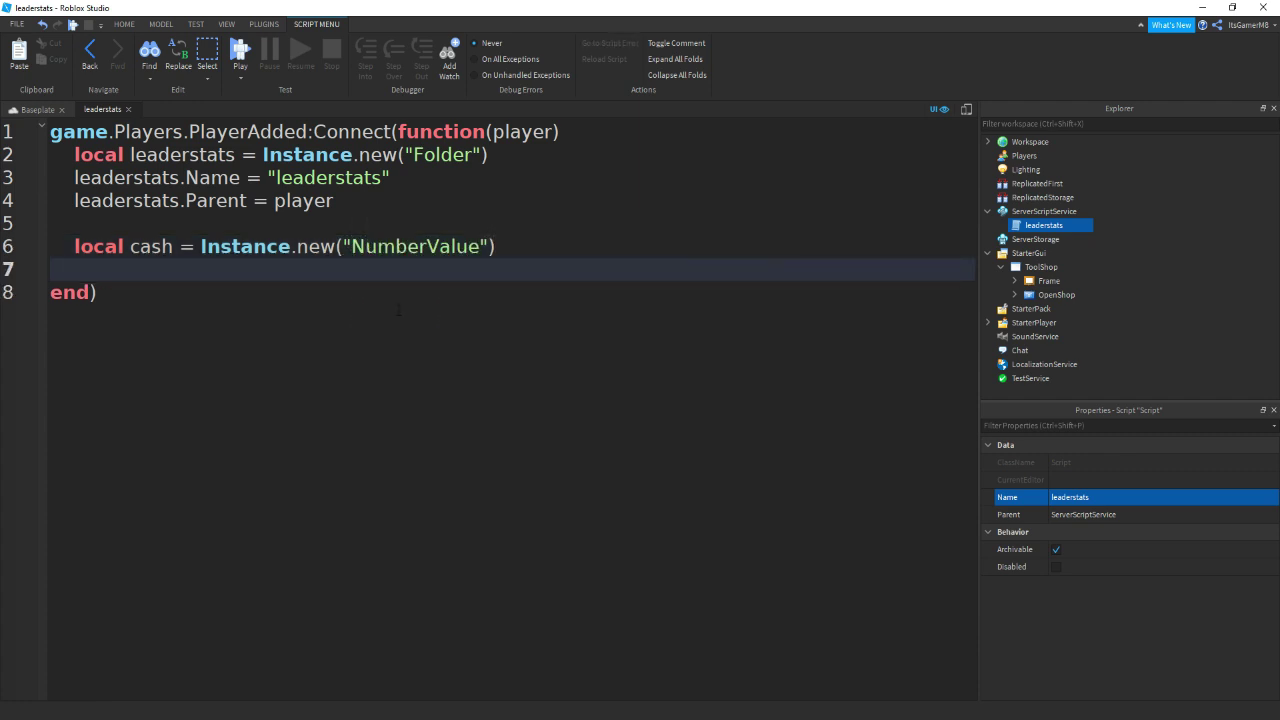
text(cash.N)
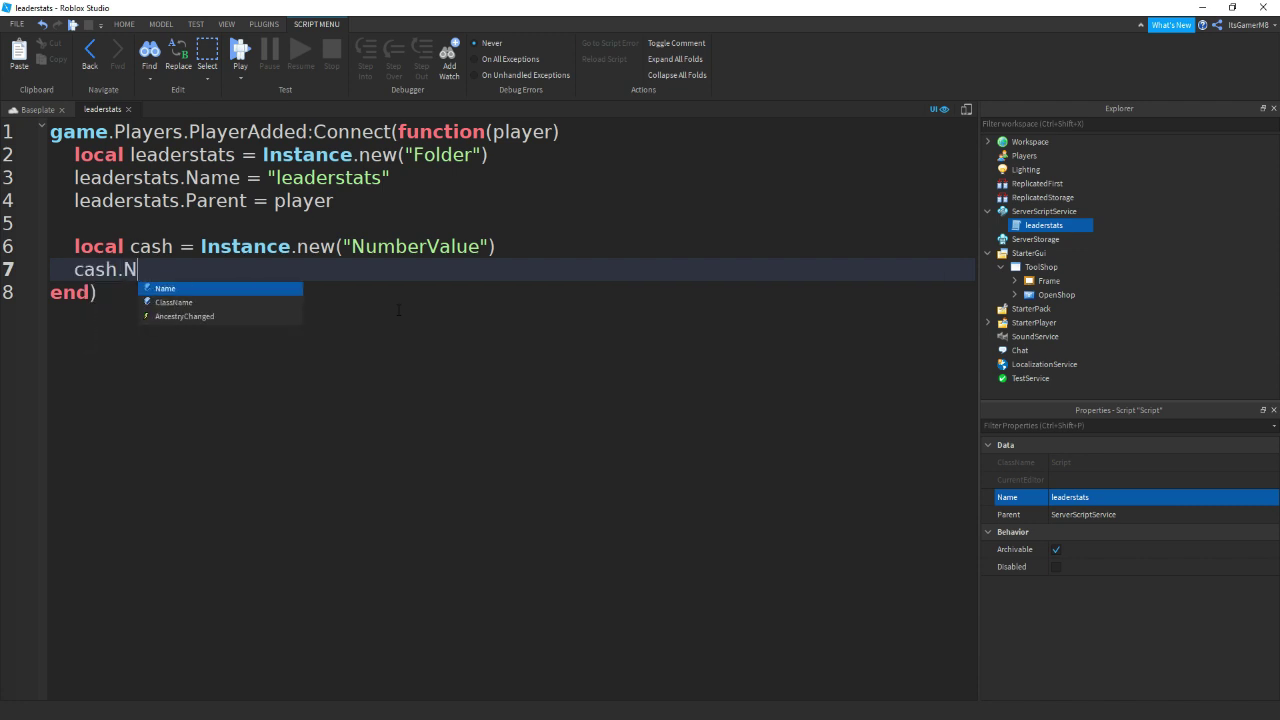
text(ame = "Cas)
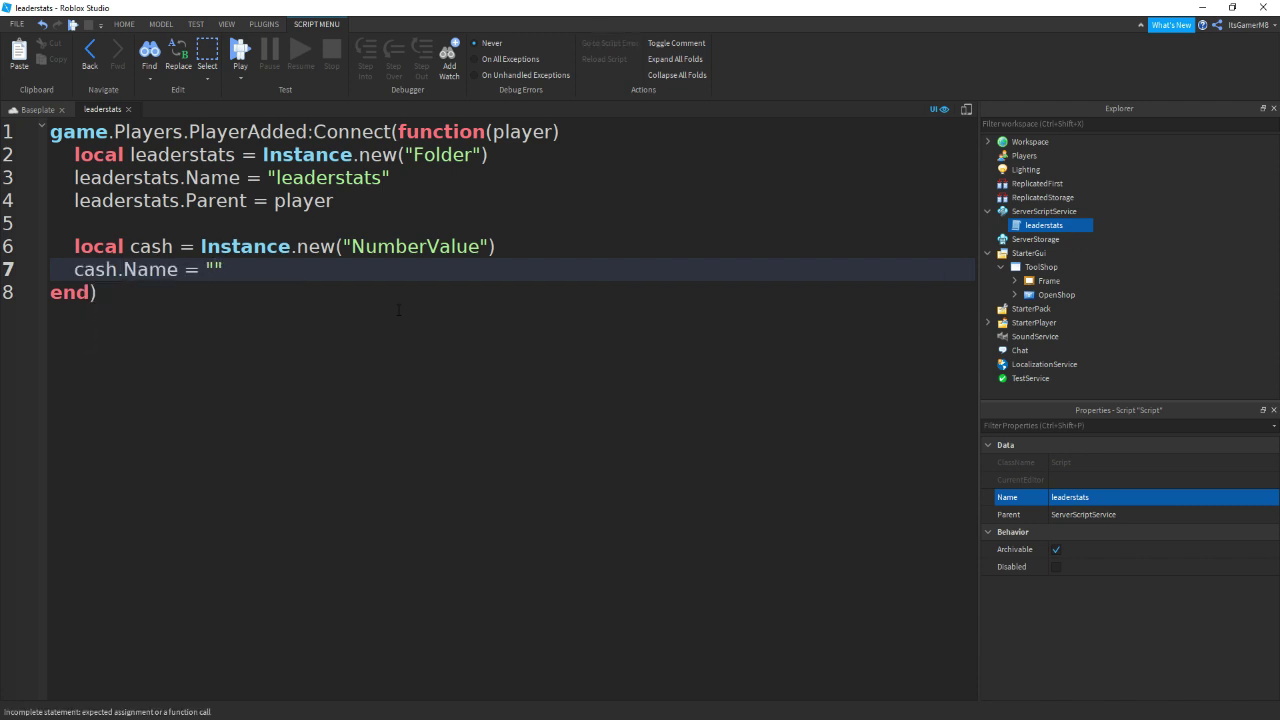
text(h)
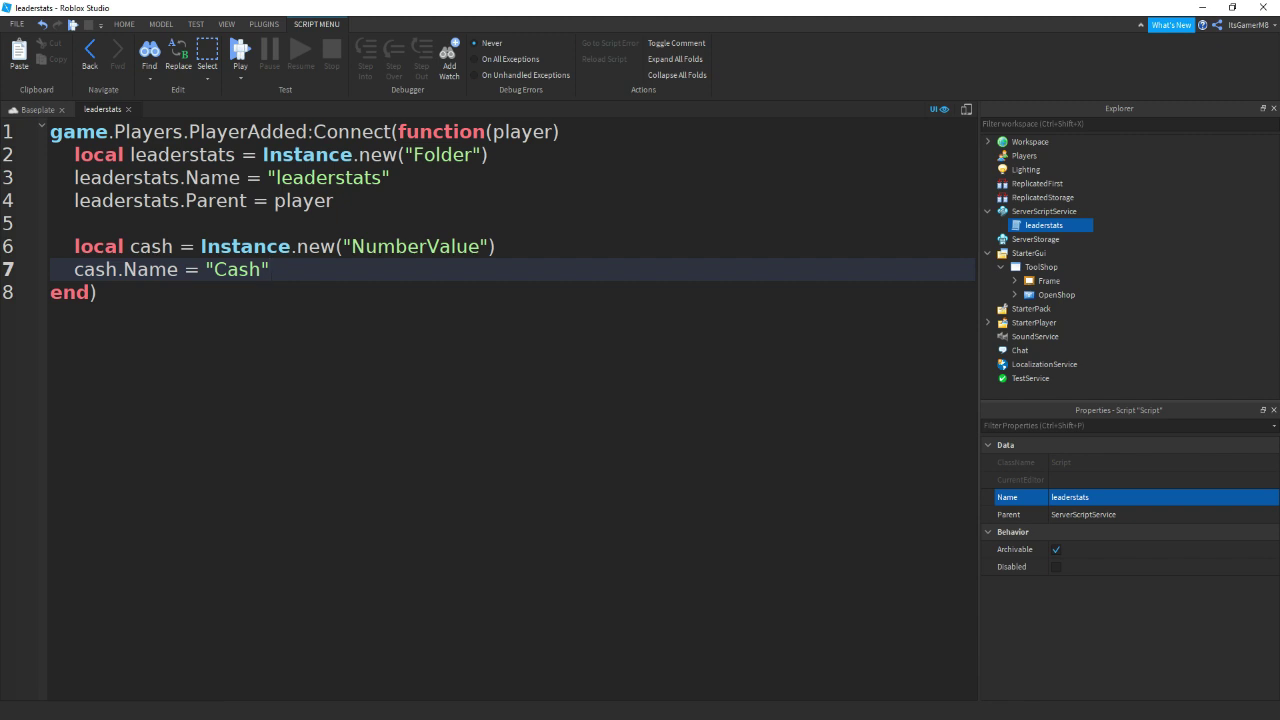
key(Left)
key(ctrl+shift+Left)
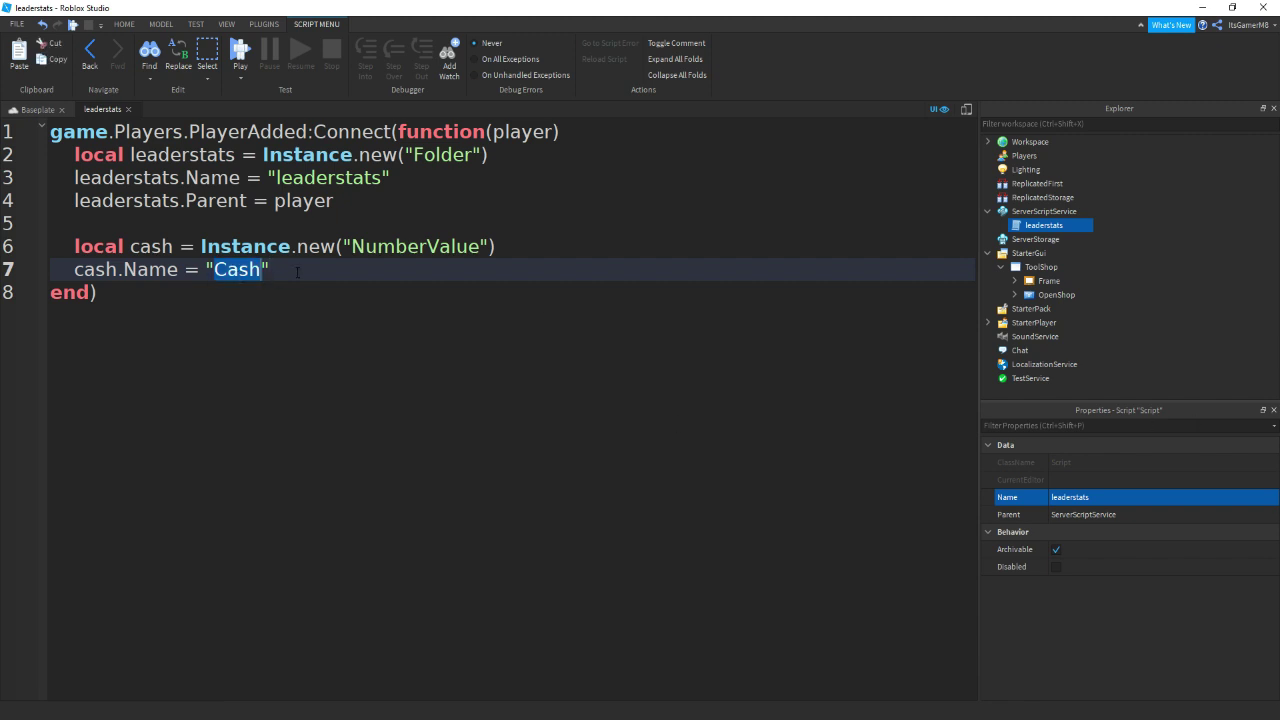
click(320, 278)
key(Return)
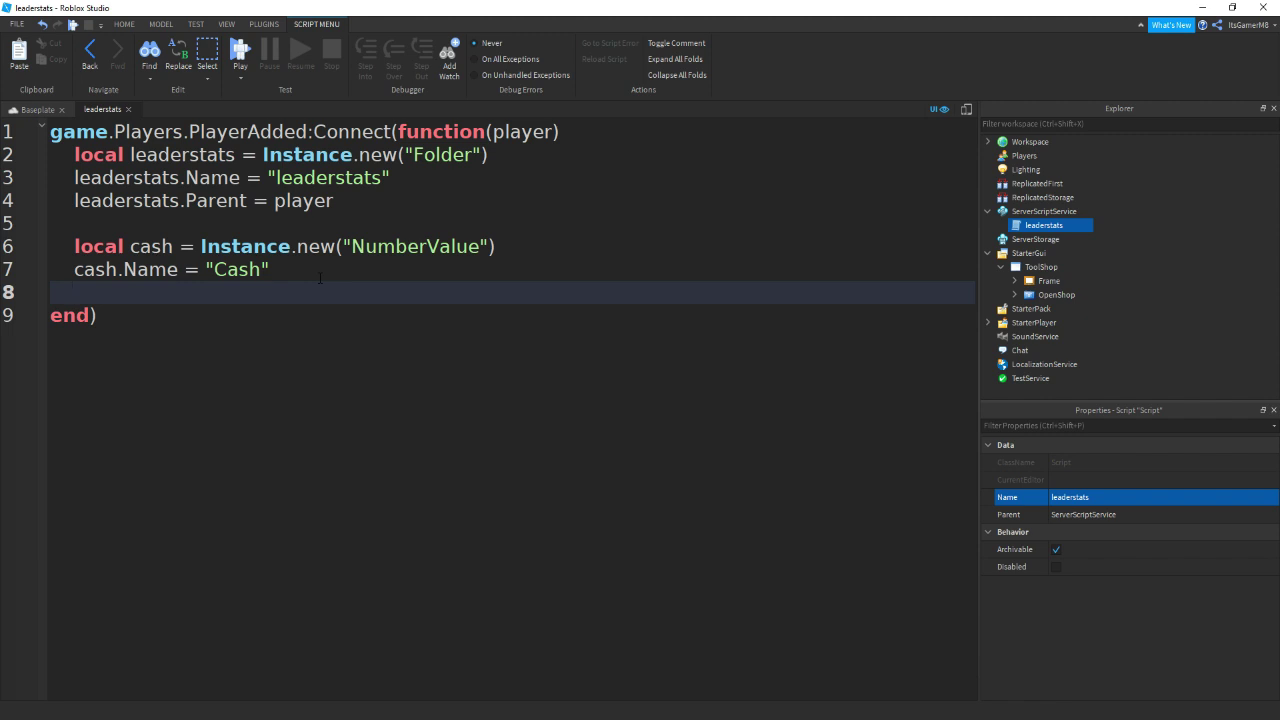
- Set cash.Value to 200 and cash.Parent to leaderstats, then close the script
text(c)
key(Tab)
key(BackSpace)
key(BackSpace)
key(BackSpace)
key(BackSpace)
key(BackSpace)
key(BackSpace)
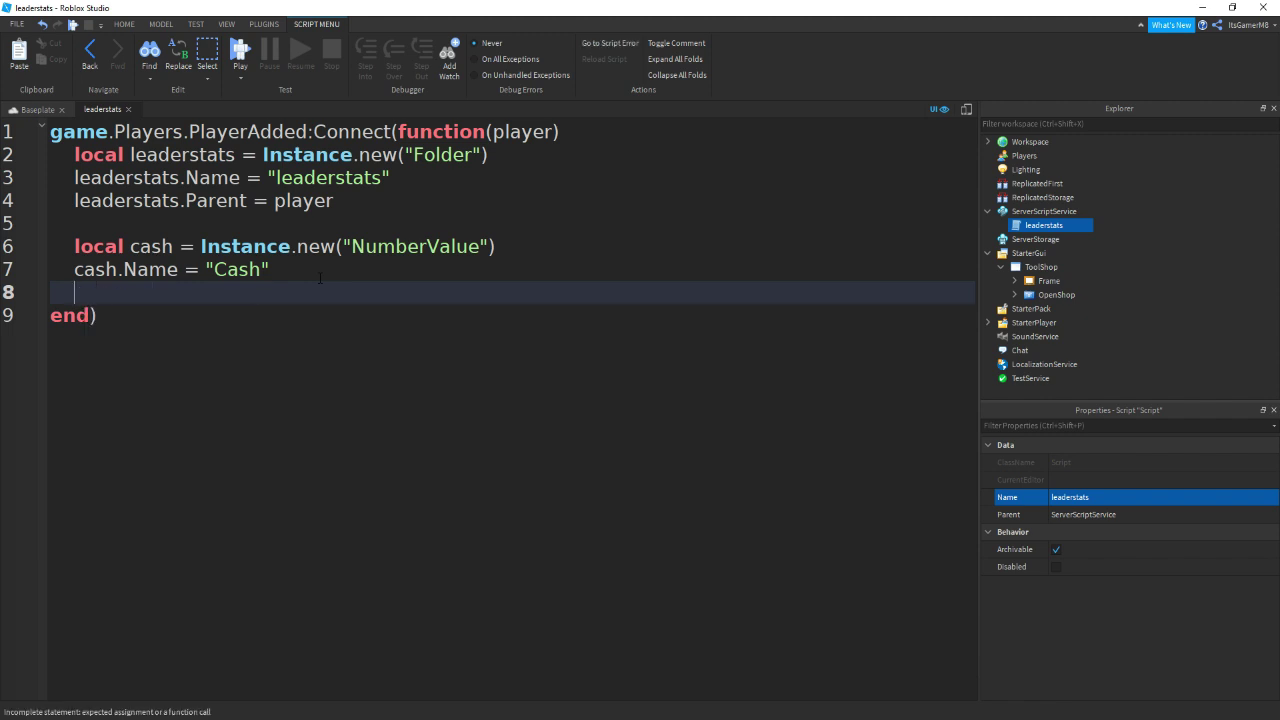
text(cash.V)
key(Tab)
text(= )
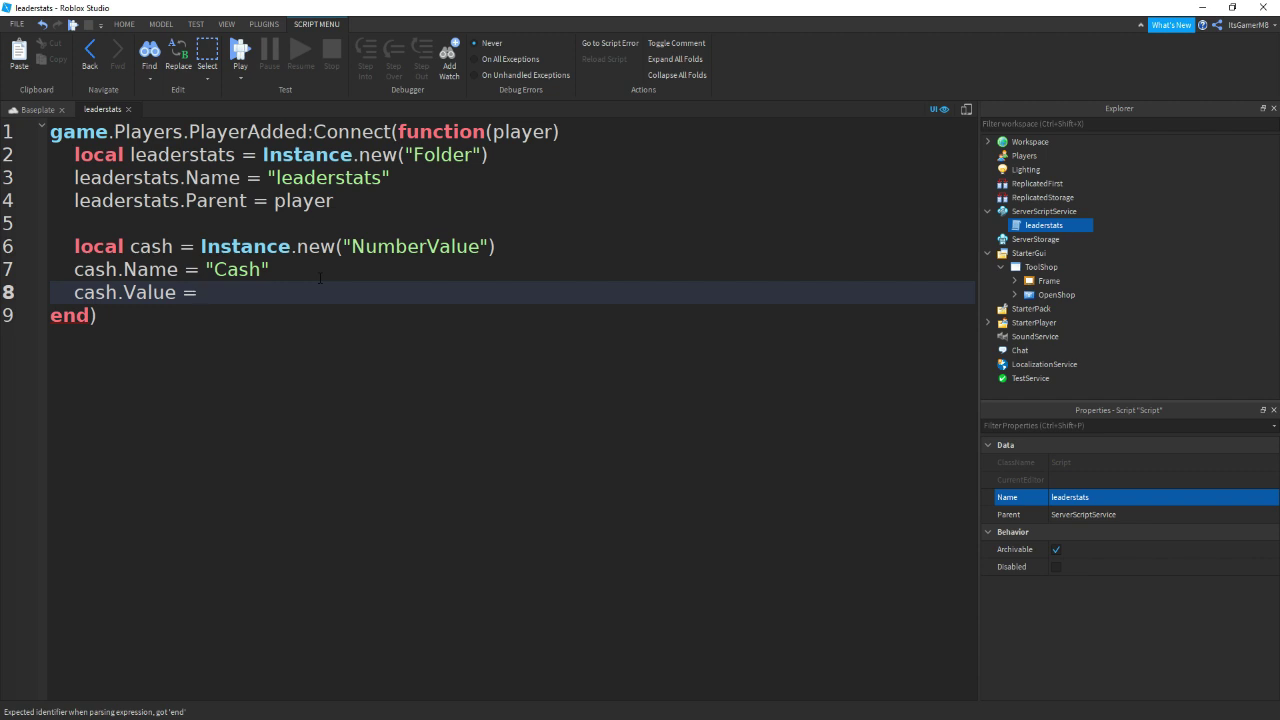
text(200)
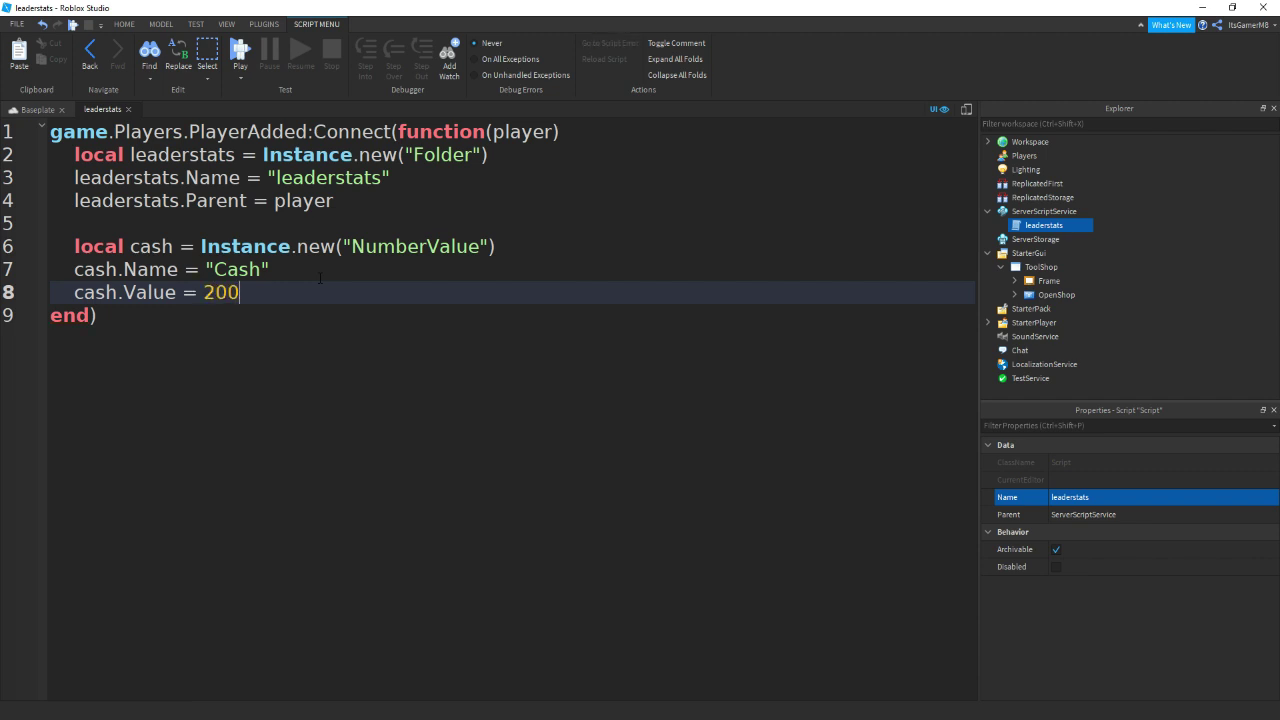
key(Return)
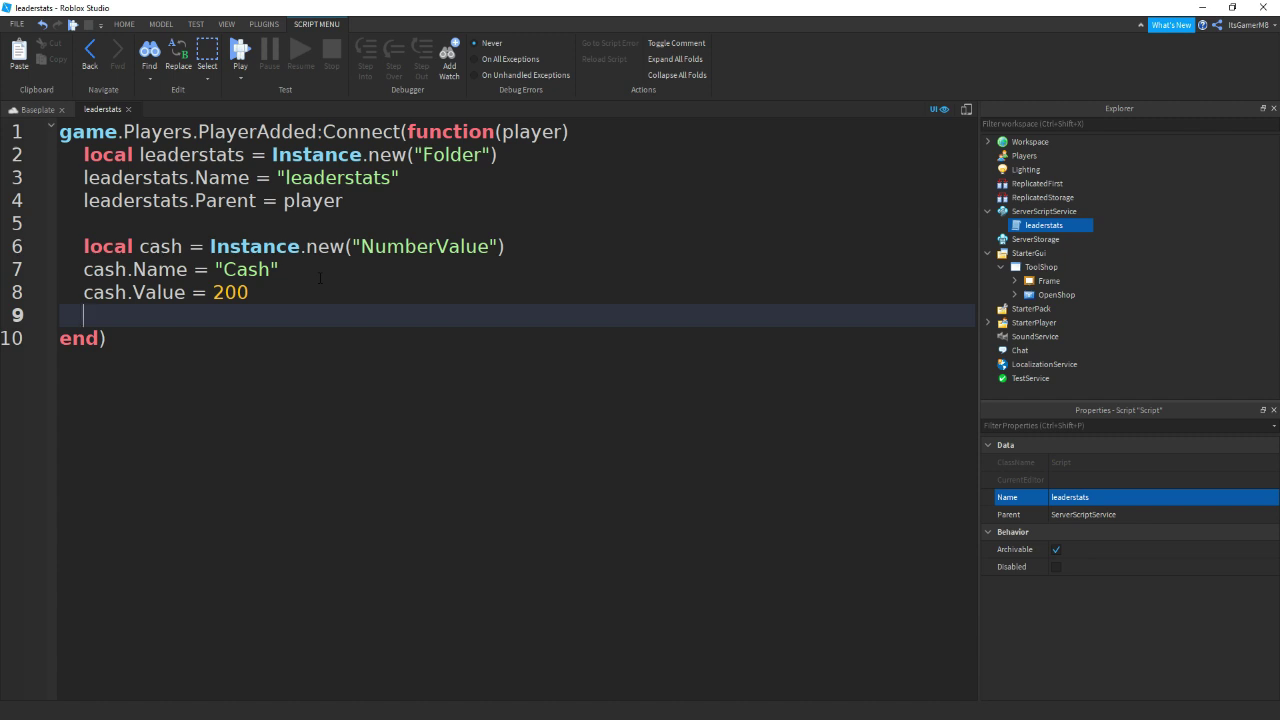
text(c)
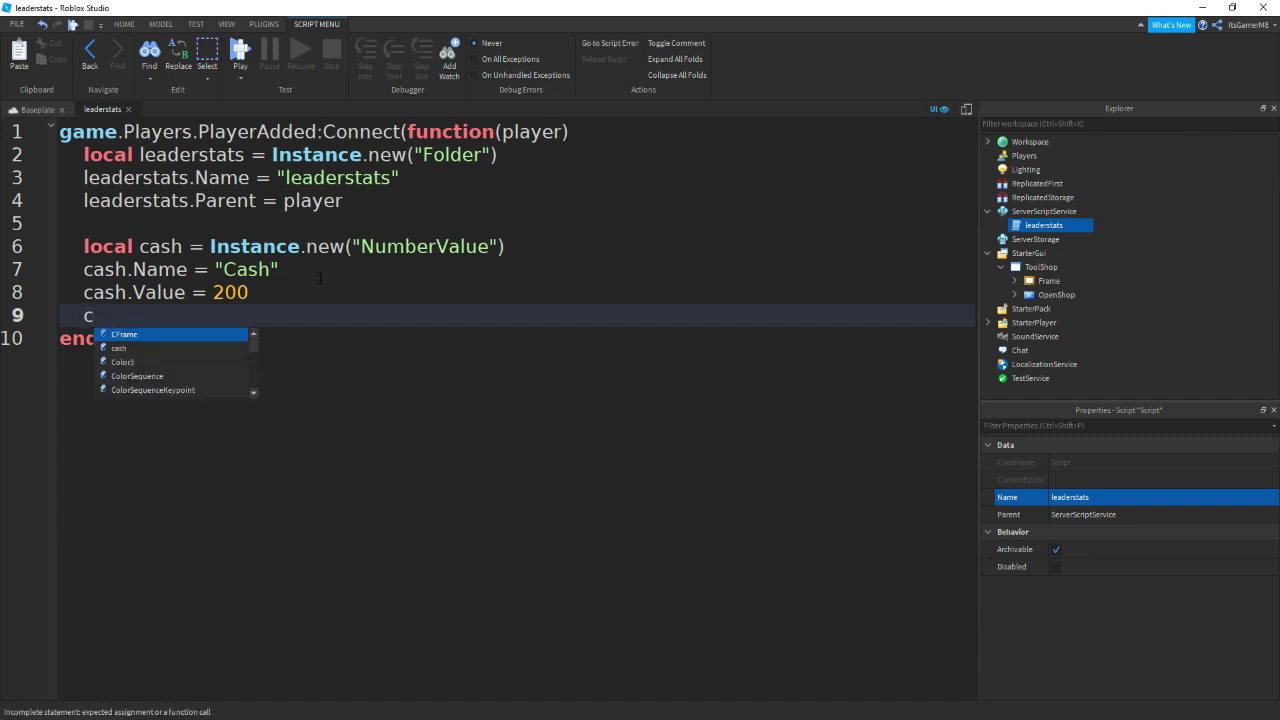
text(ash.Parent =)
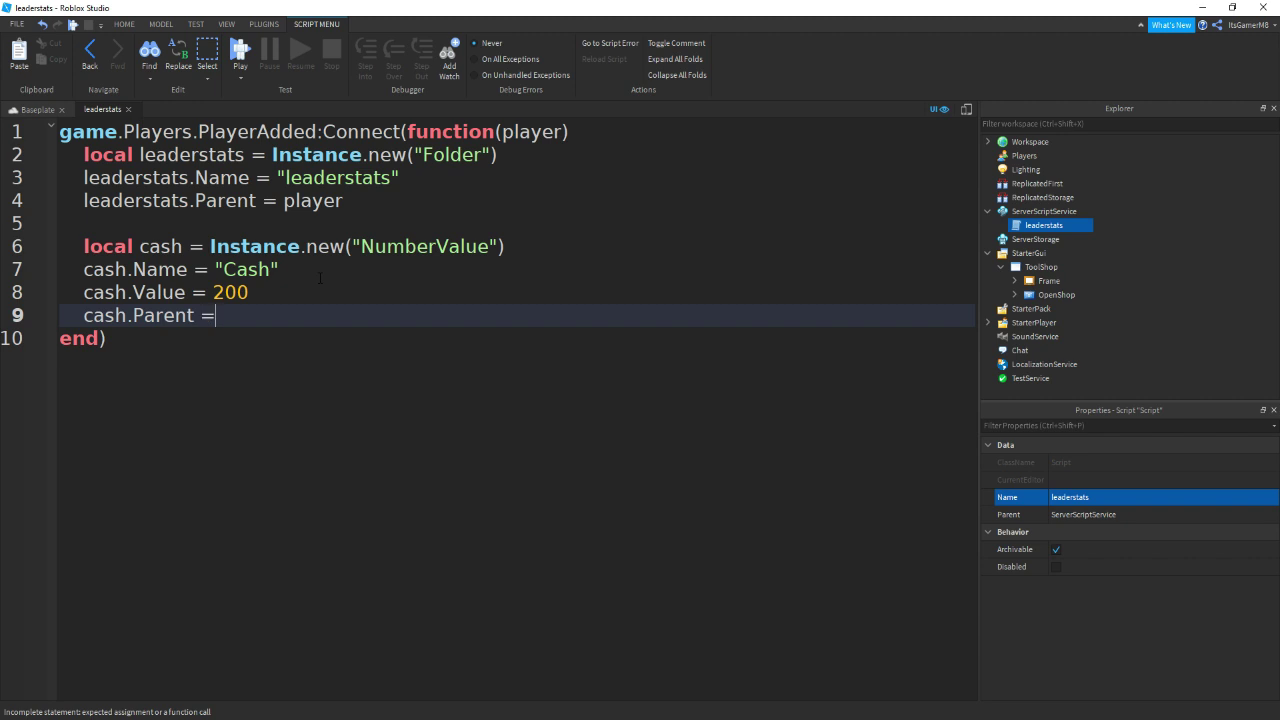
text( leaderstats)
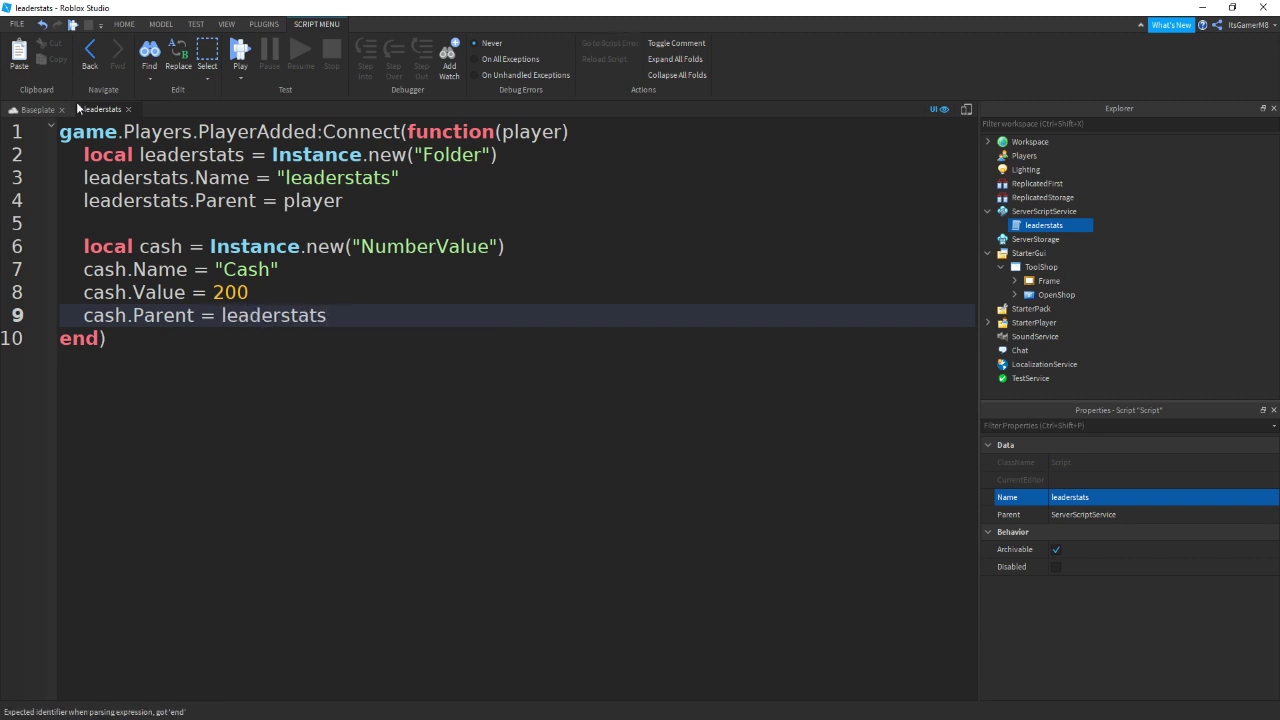
click(128, 109)
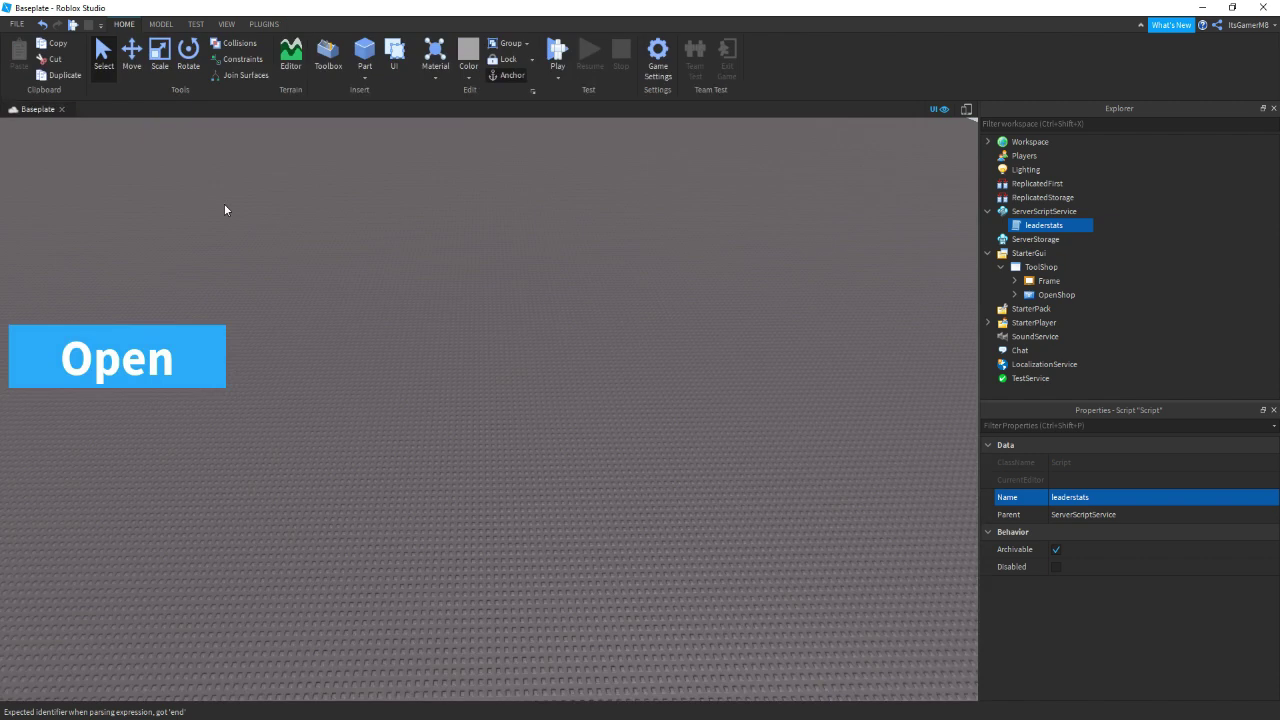
click(557, 50)
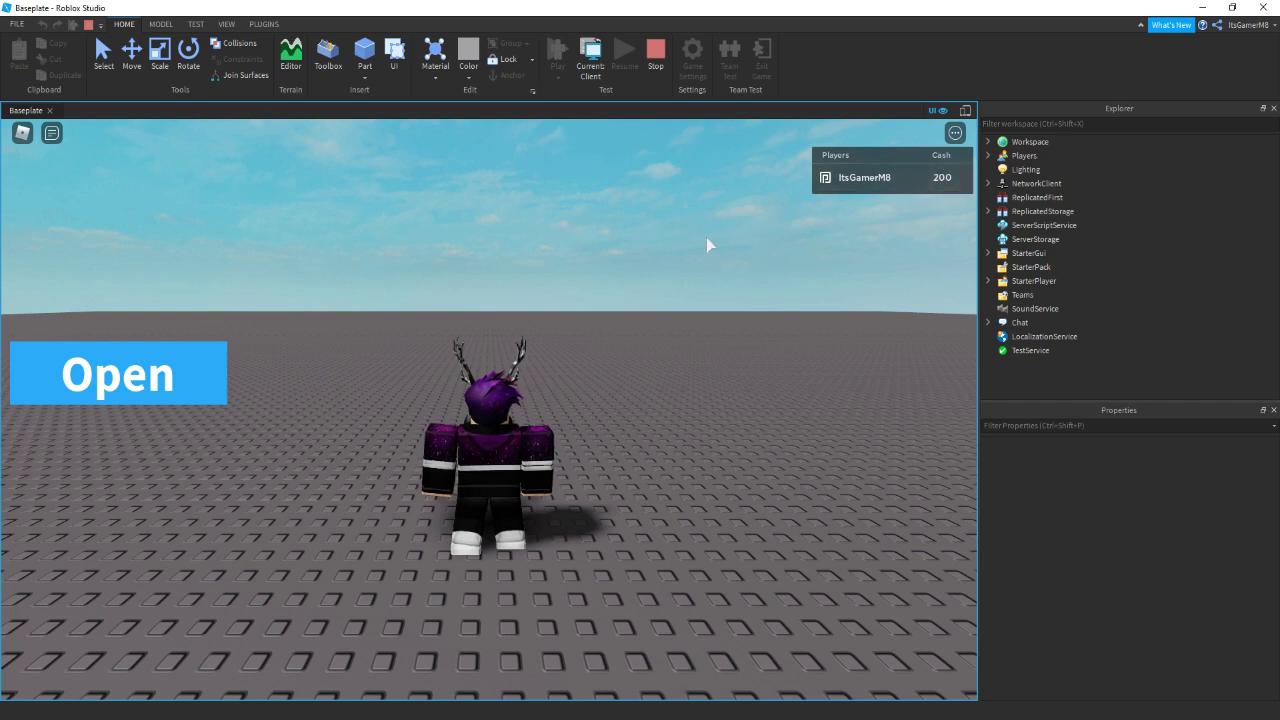
click(151, 371)
click(642, 268)
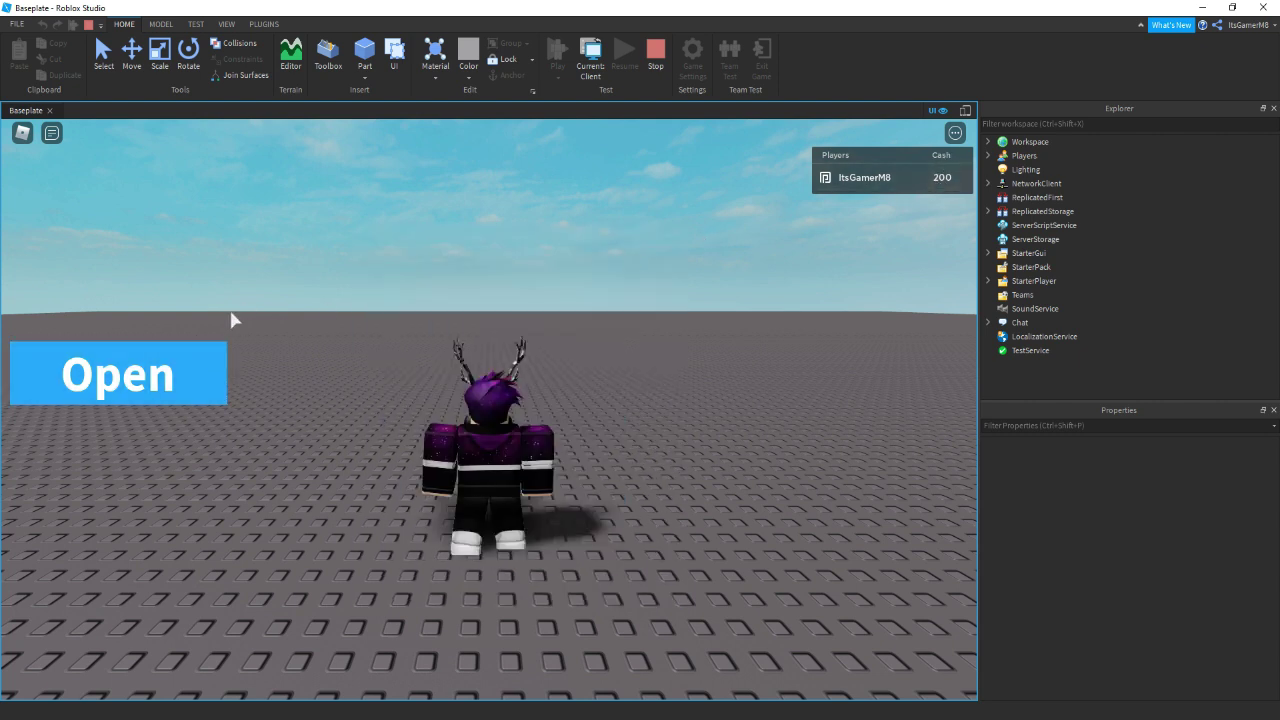
click(77, 375)
click(642, 268)
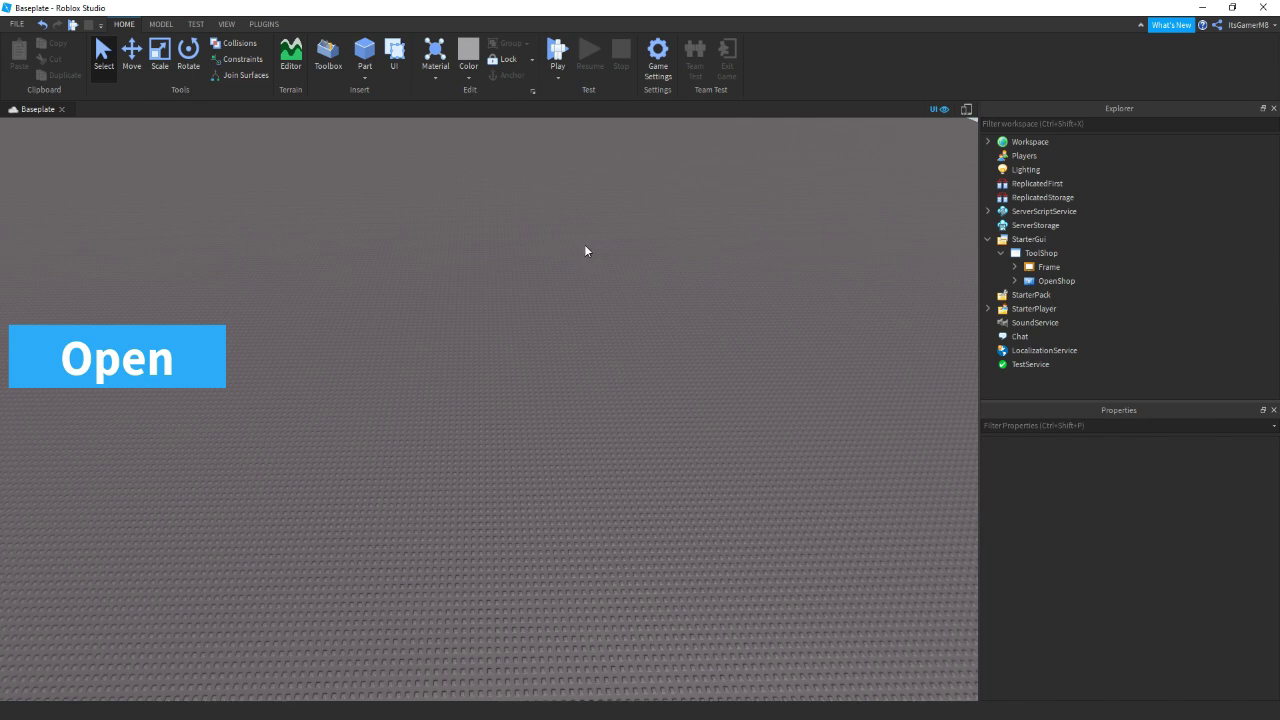
- Add a Folder named Tools under ServerStorage
click(1030, 226)
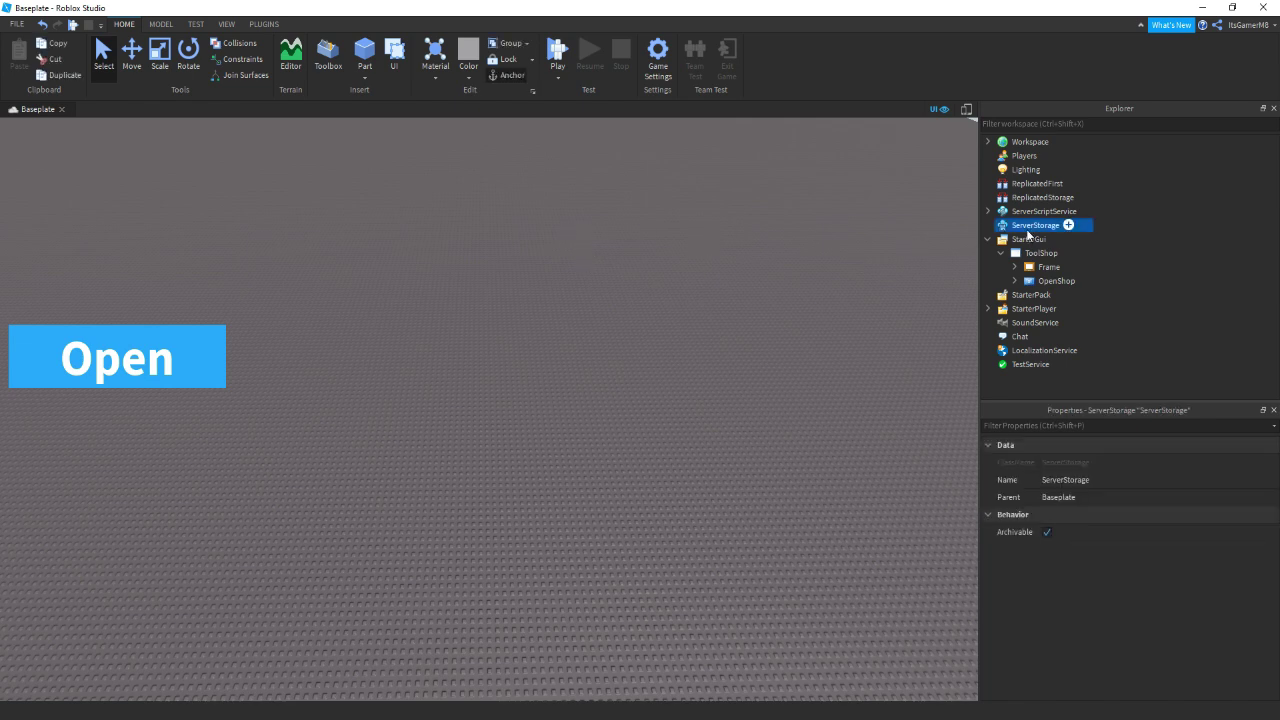
click(1068, 226)
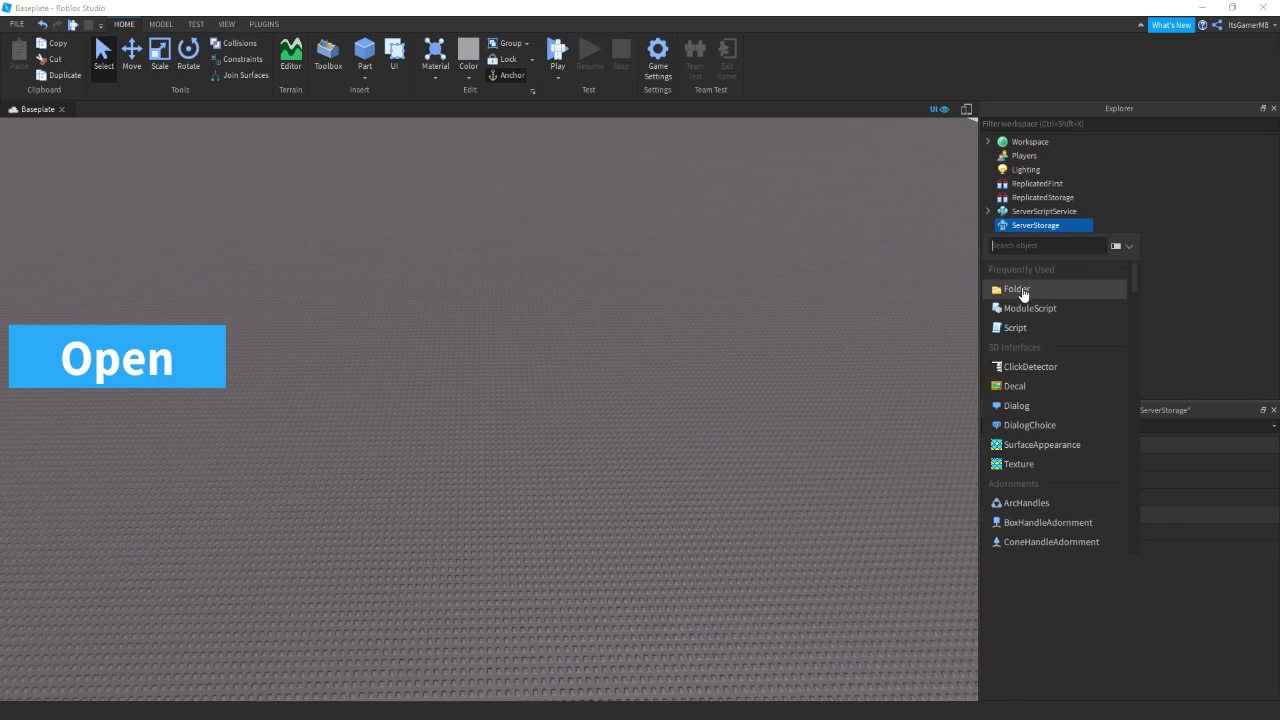
click(1020, 290)
click(1077, 482)
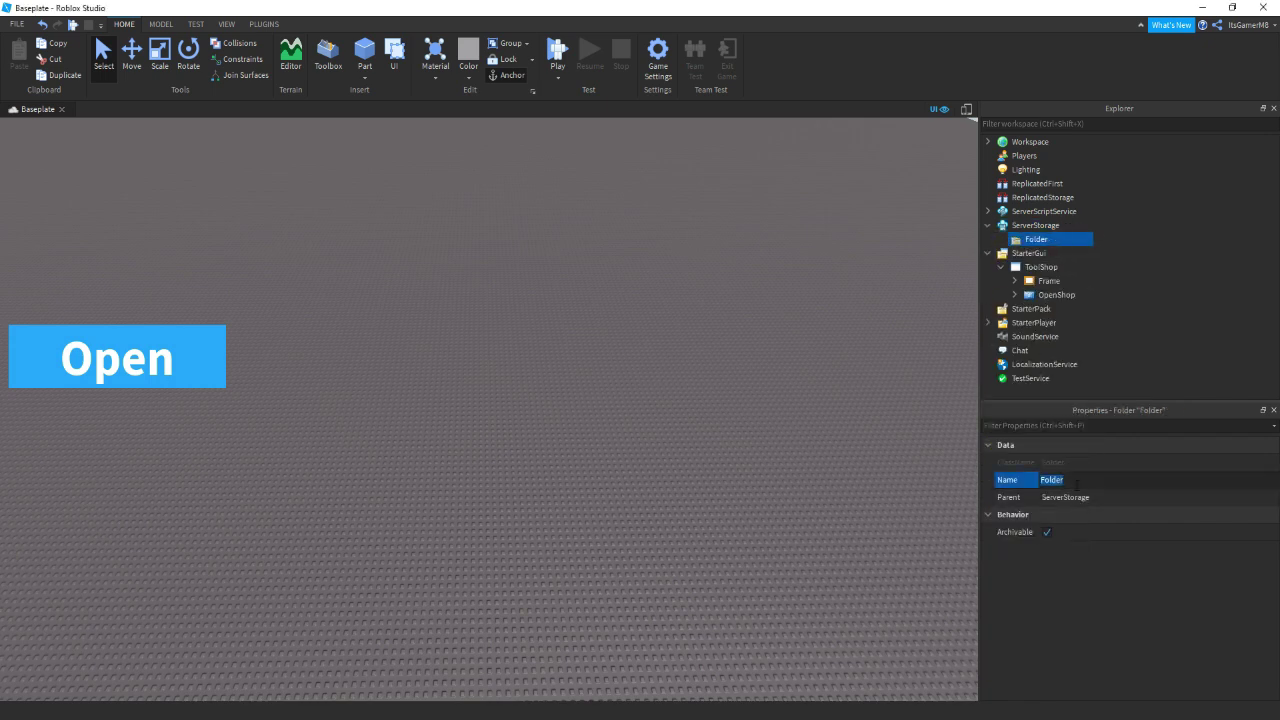
text(Tools)
key(Return)
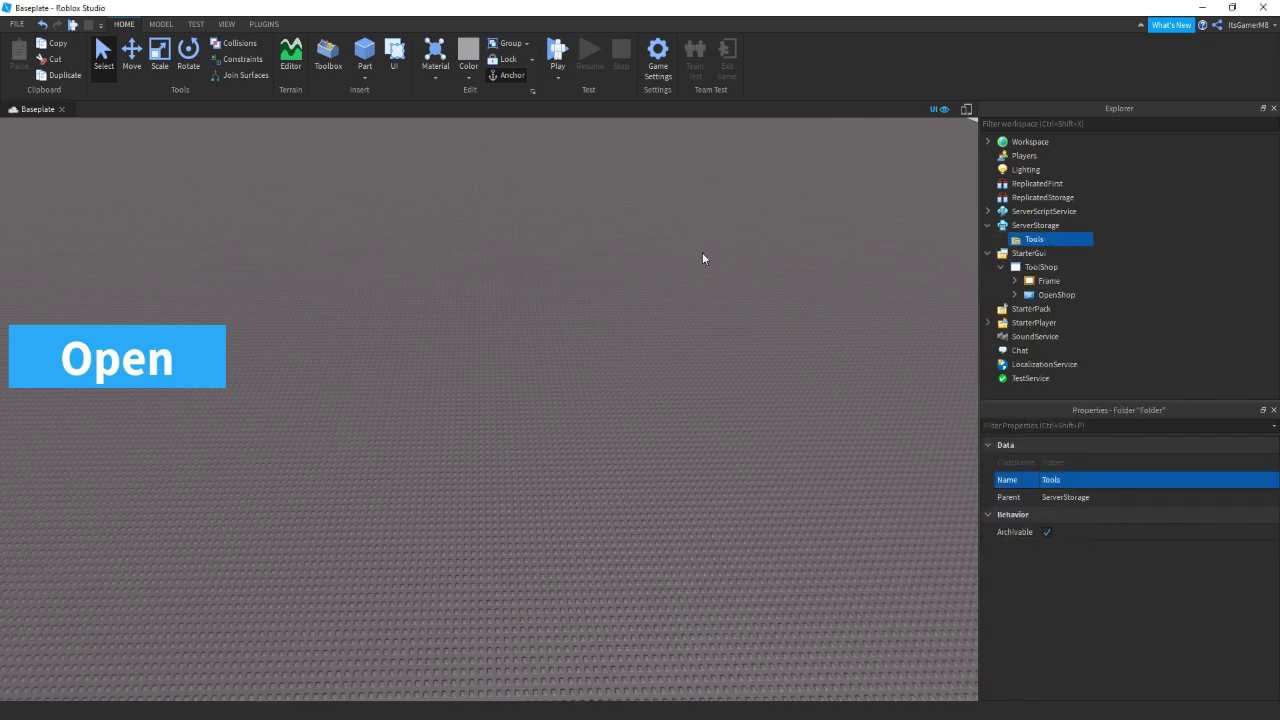
- Insert a sword from the Toolbox, keeping it out of the starter pack, then search for a slingshot
click(328, 55)
click(117, 157)
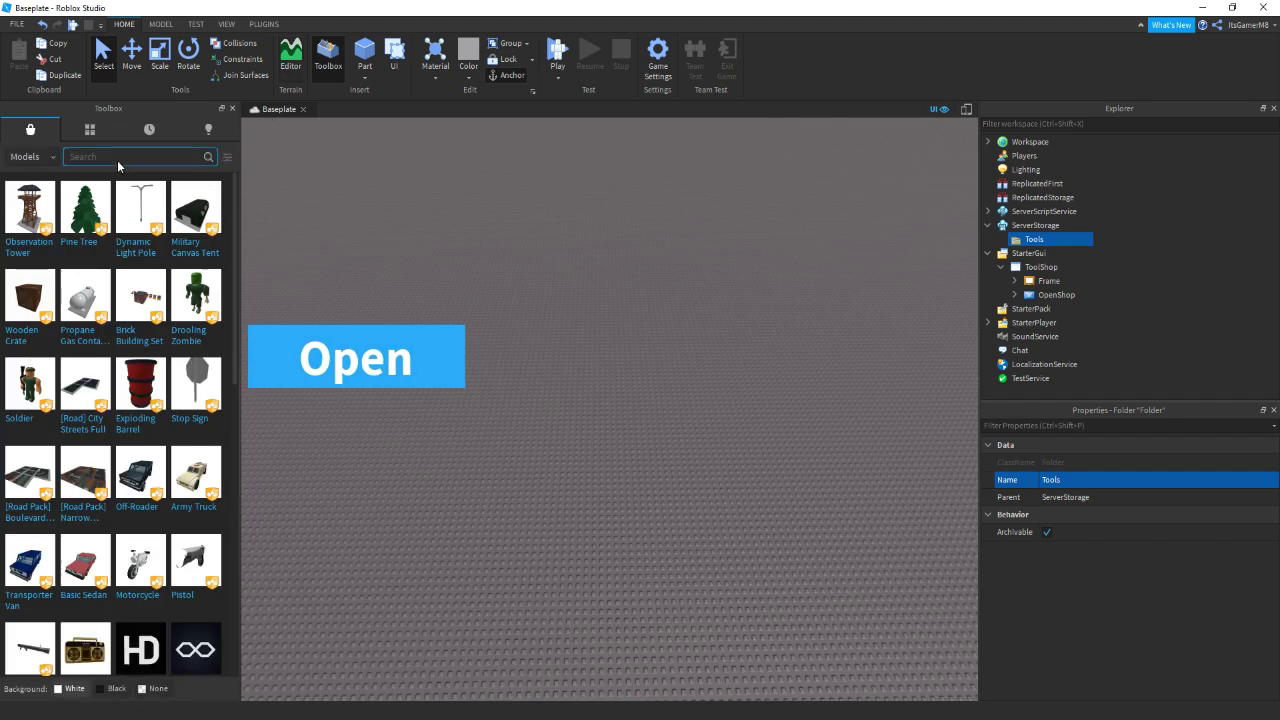
text(sword)
key(Return)
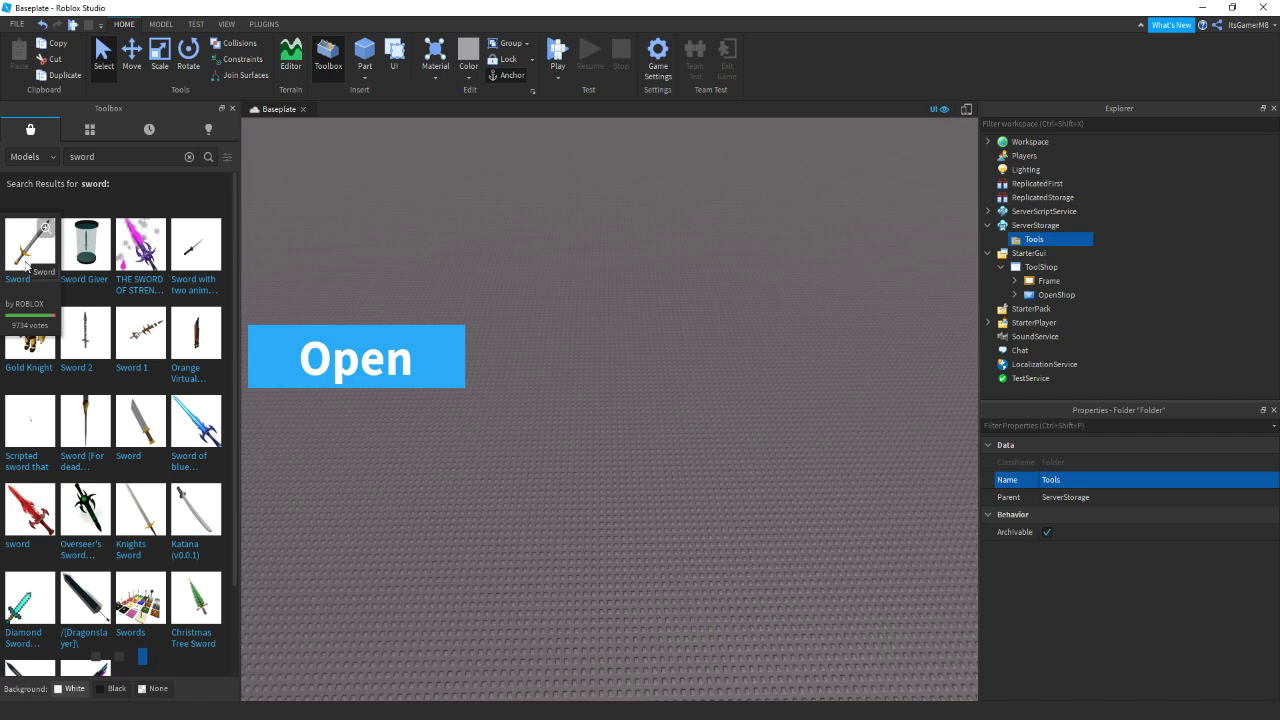
click(27, 263)
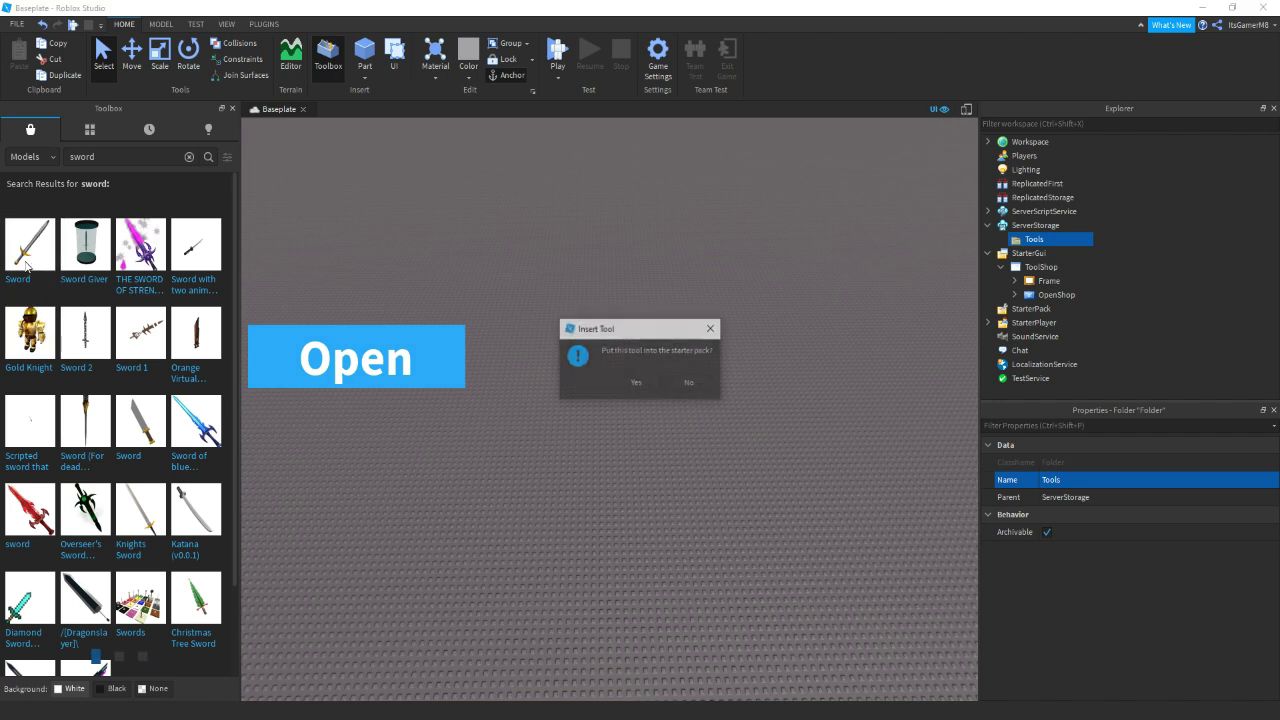
click(666, 397)
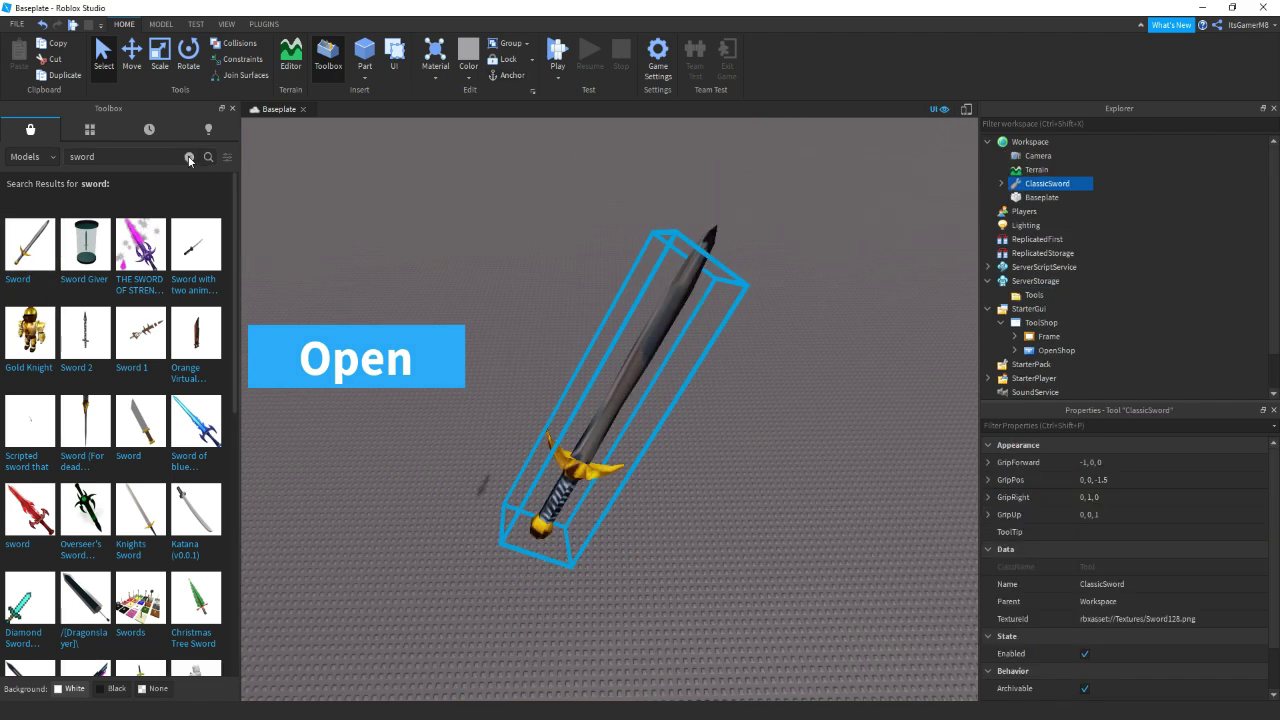
click(189, 157)
text(sling)
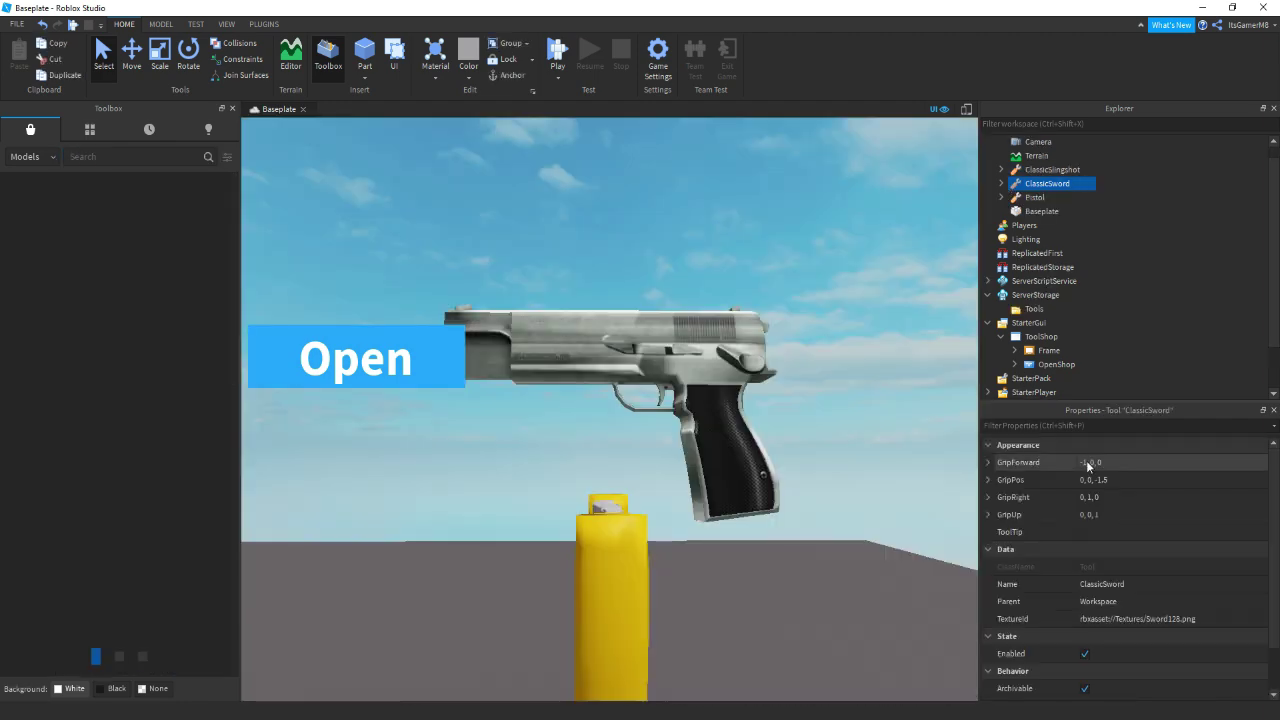
- Rename ClassicSword to Sword and ClassicSlingshot to Slingshot
click(1112, 584)
text(Swrod)
key(Return)
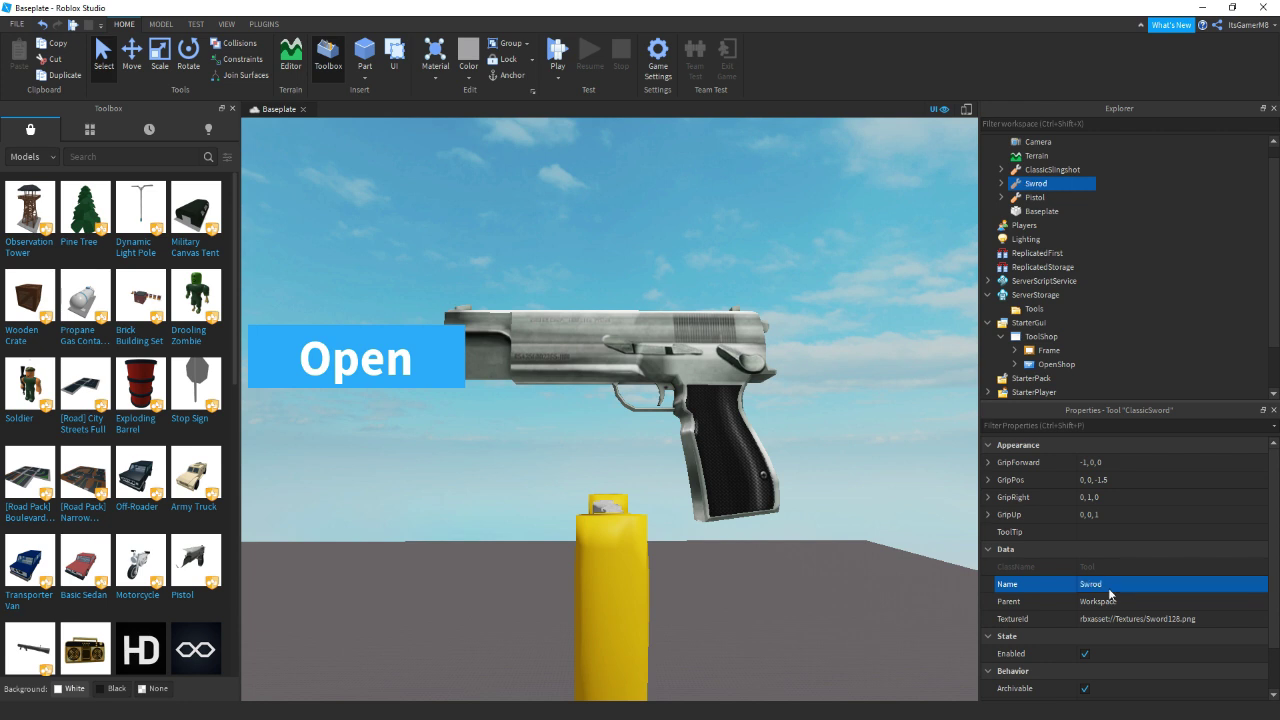
click(1110, 586)
text(Swo)
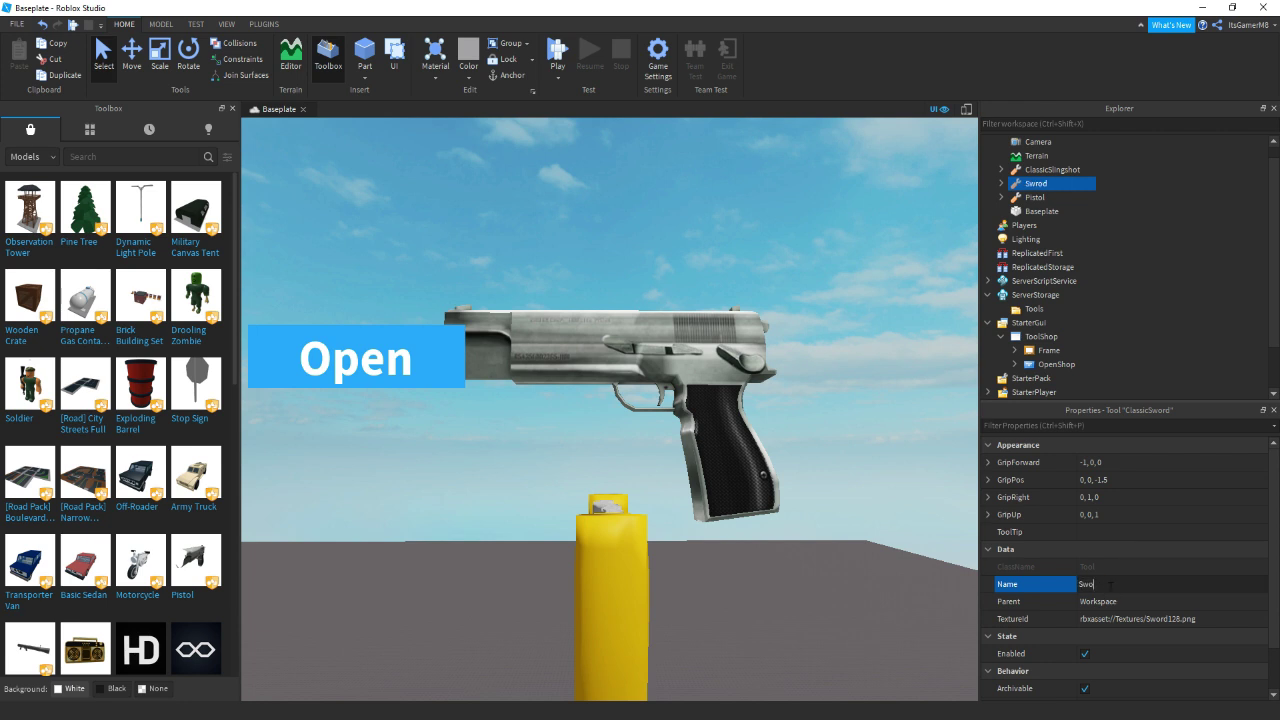
text(rd)
key(Return)
click(1052, 169)
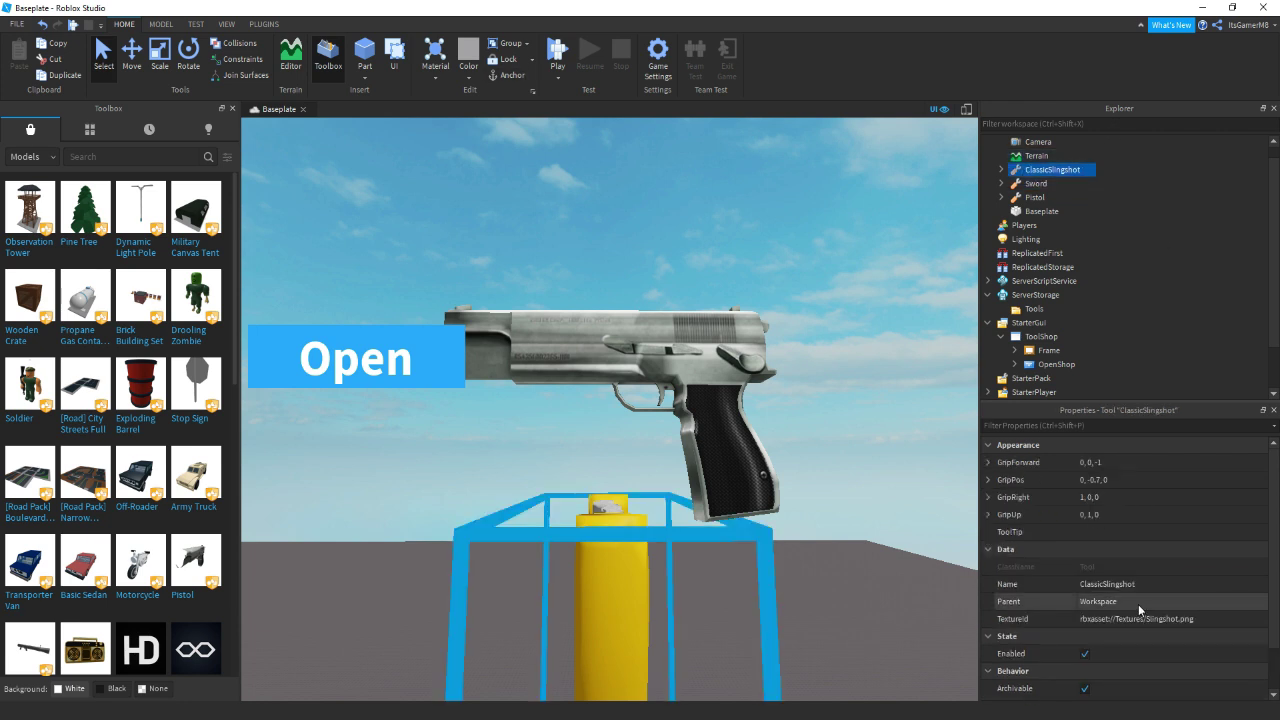
click(1142, 584)
text(Slingshot)
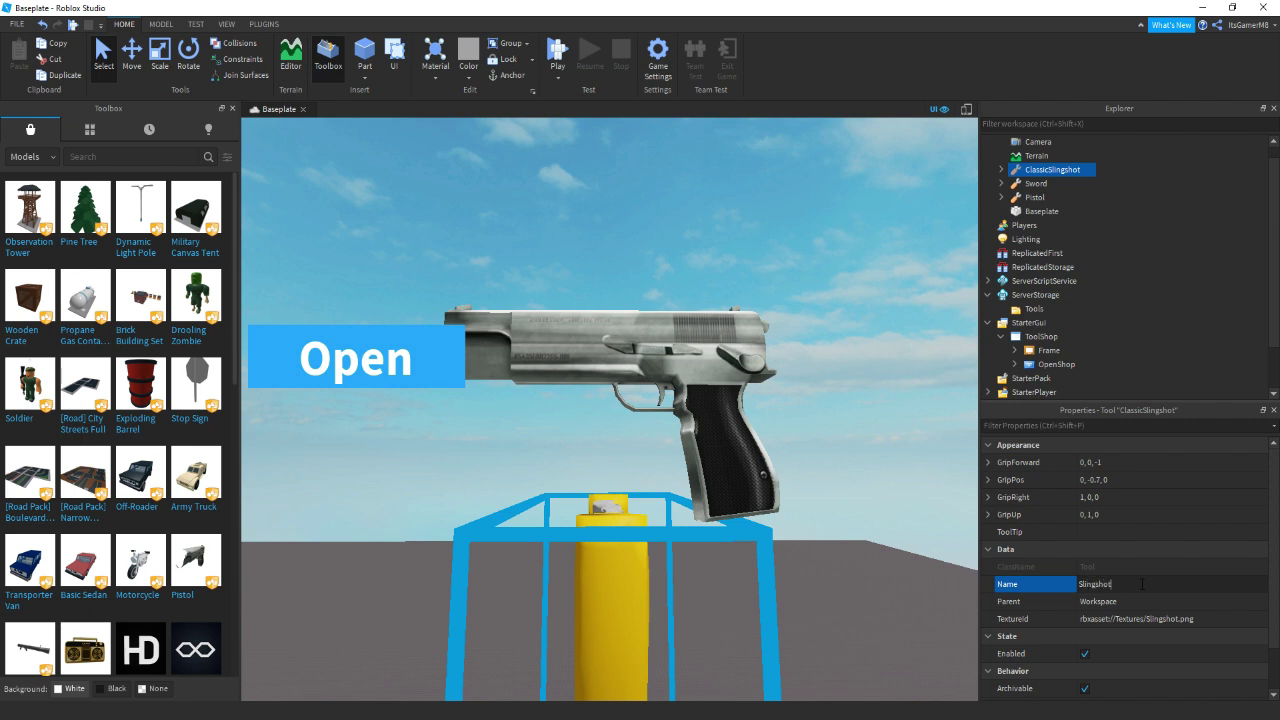
key(Return)
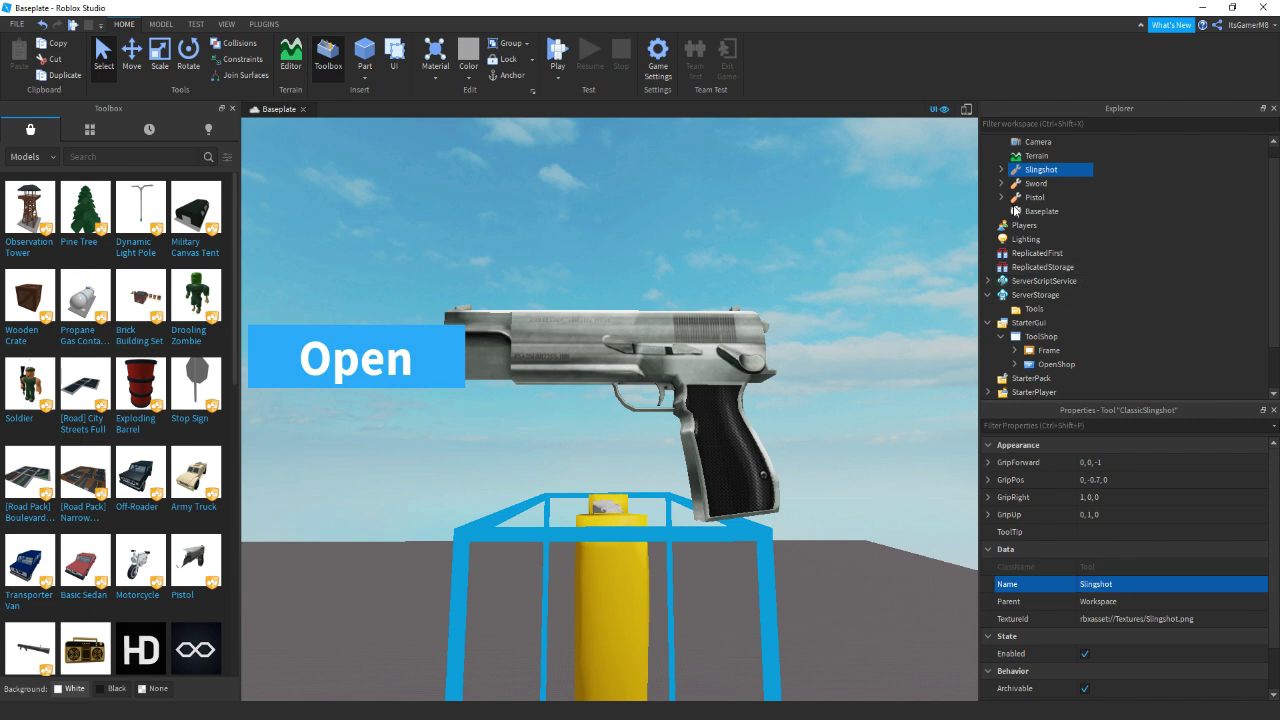
- Move Sword, Slingshot and Pistol into the Tools folder and close the Toolbox
click(1034, 197)
shift+click(1033, 175)
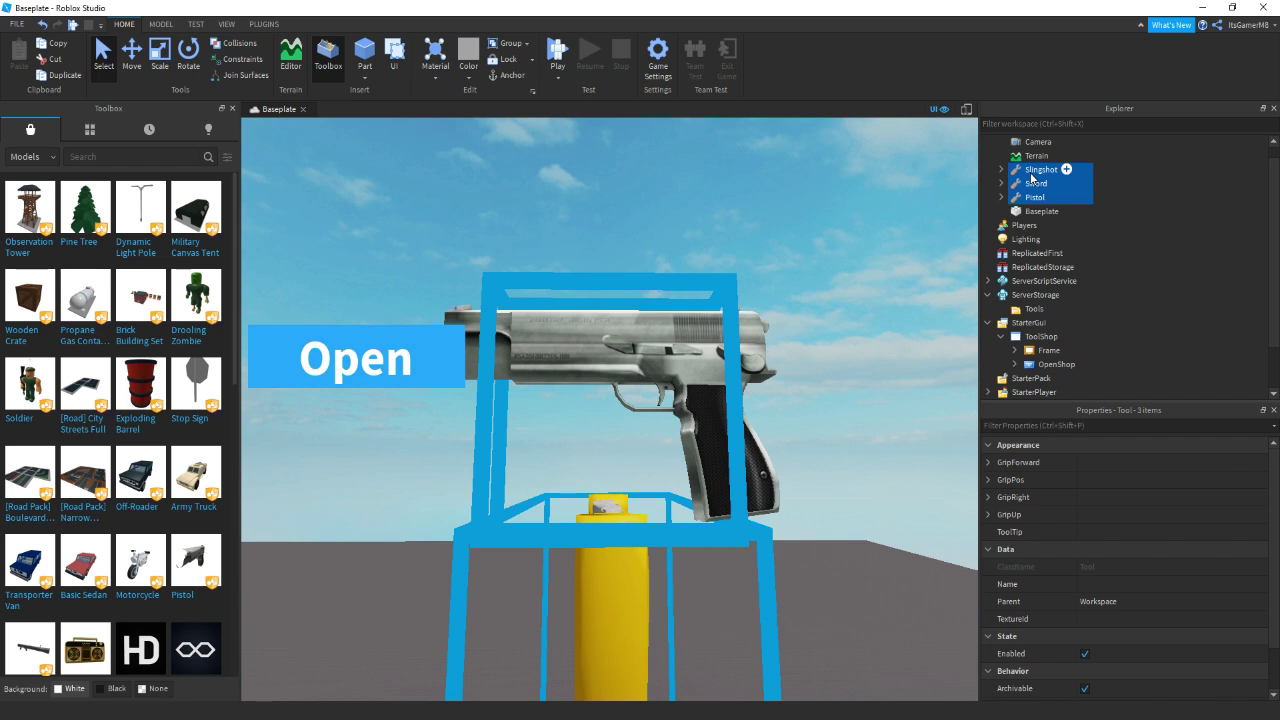
drag(1025, 175, 1034, 309)
click(903, 318)
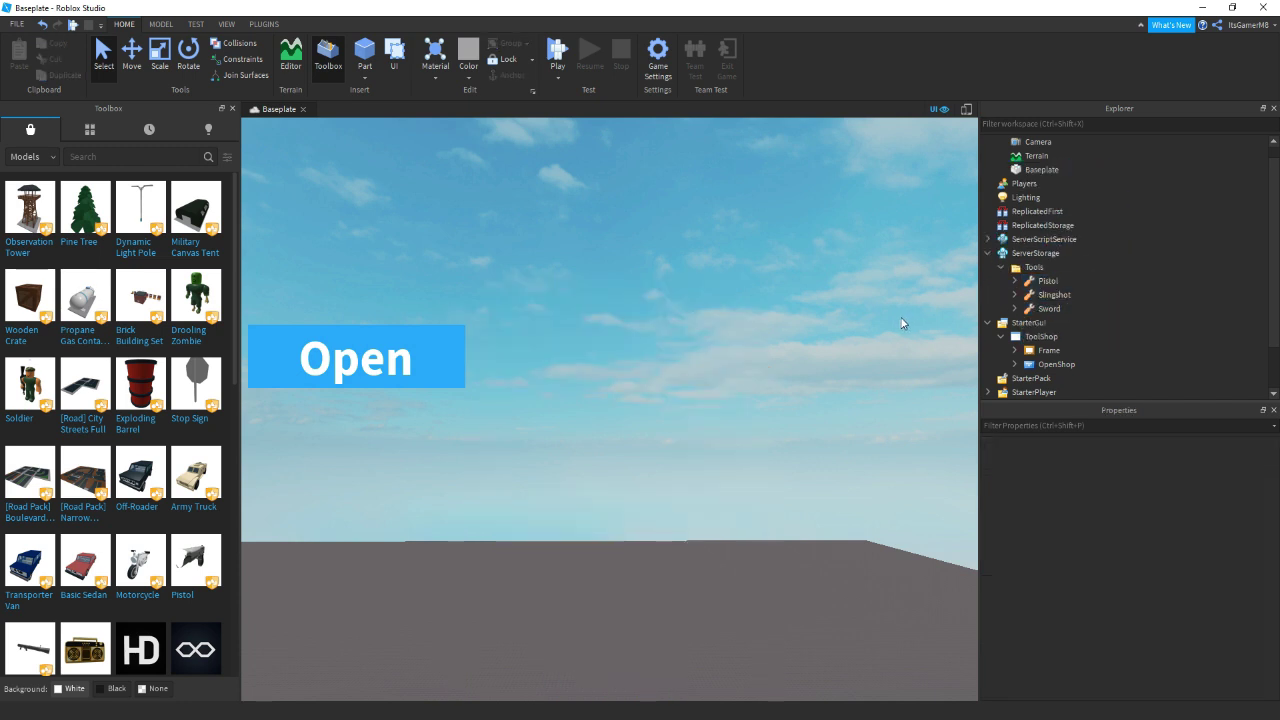
right_drag(903, 318, 900, 327)
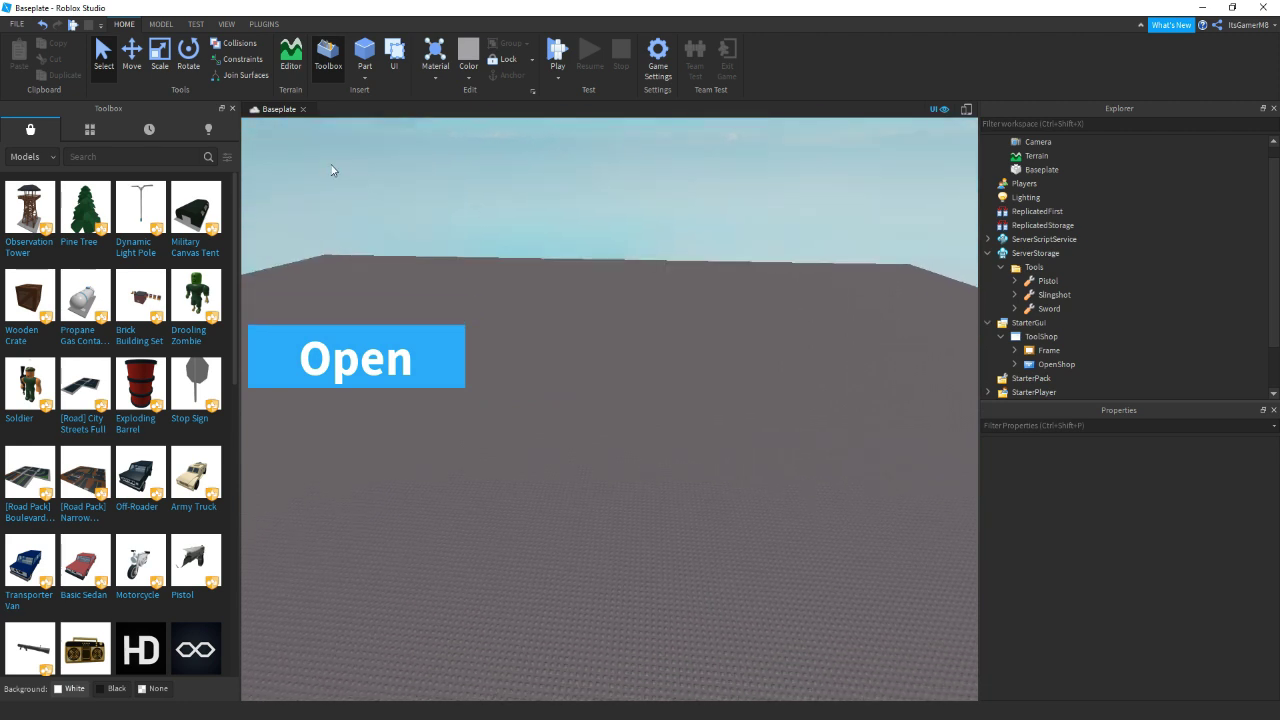
click(232, 108)
right_drag(540, 252, 540, 252)
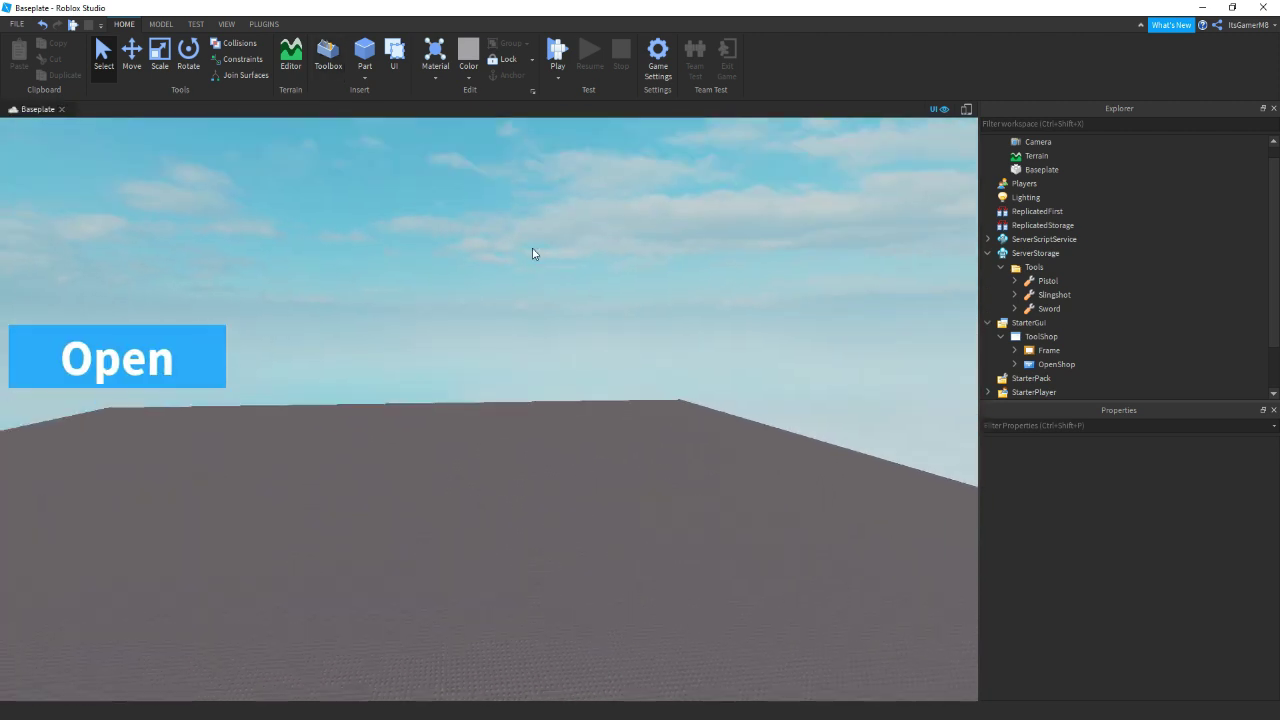
- Add a Folder named ToolEvents under ReplicatedStorage
click(988, 253)
click(988, 281)
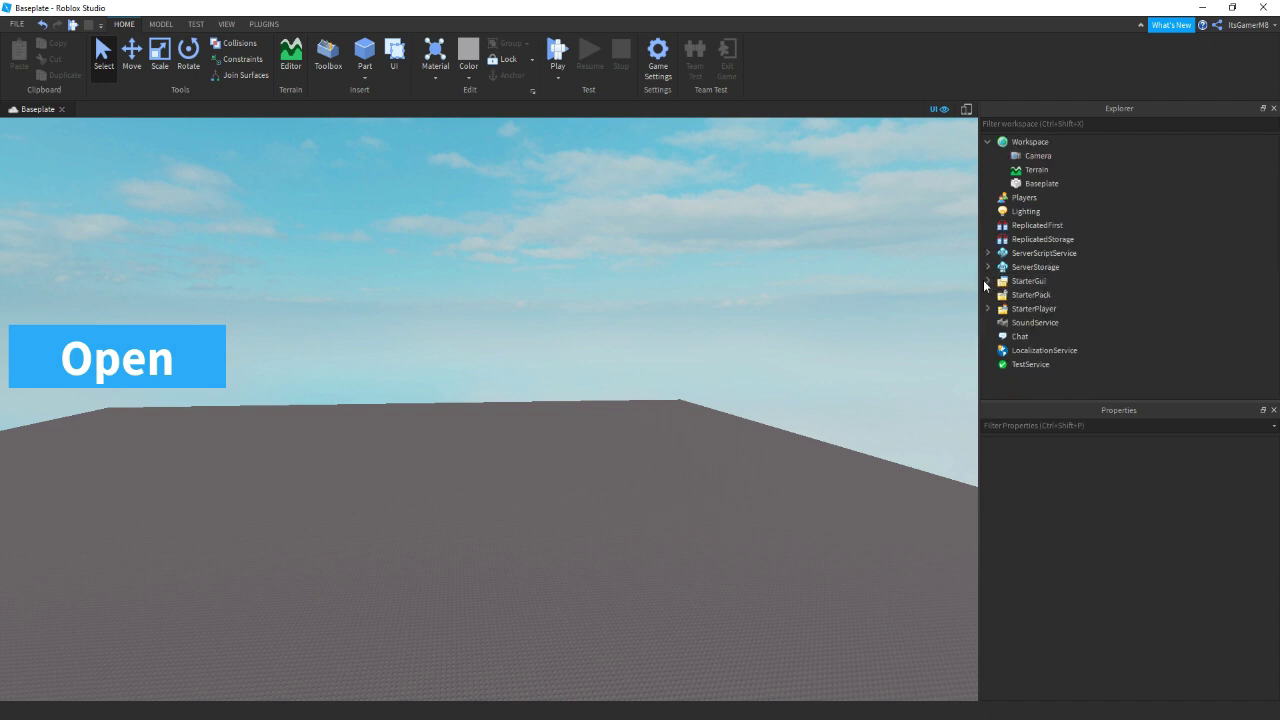
click(1055, 239)
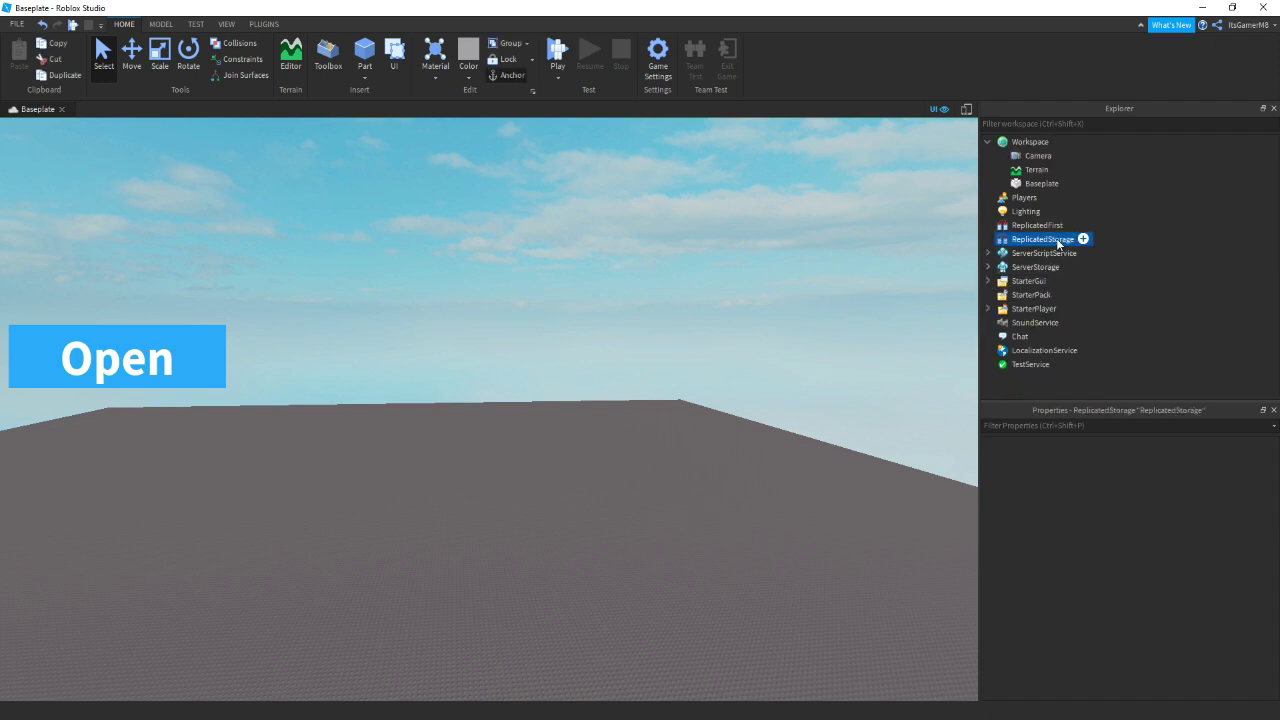
click(1083, 239)
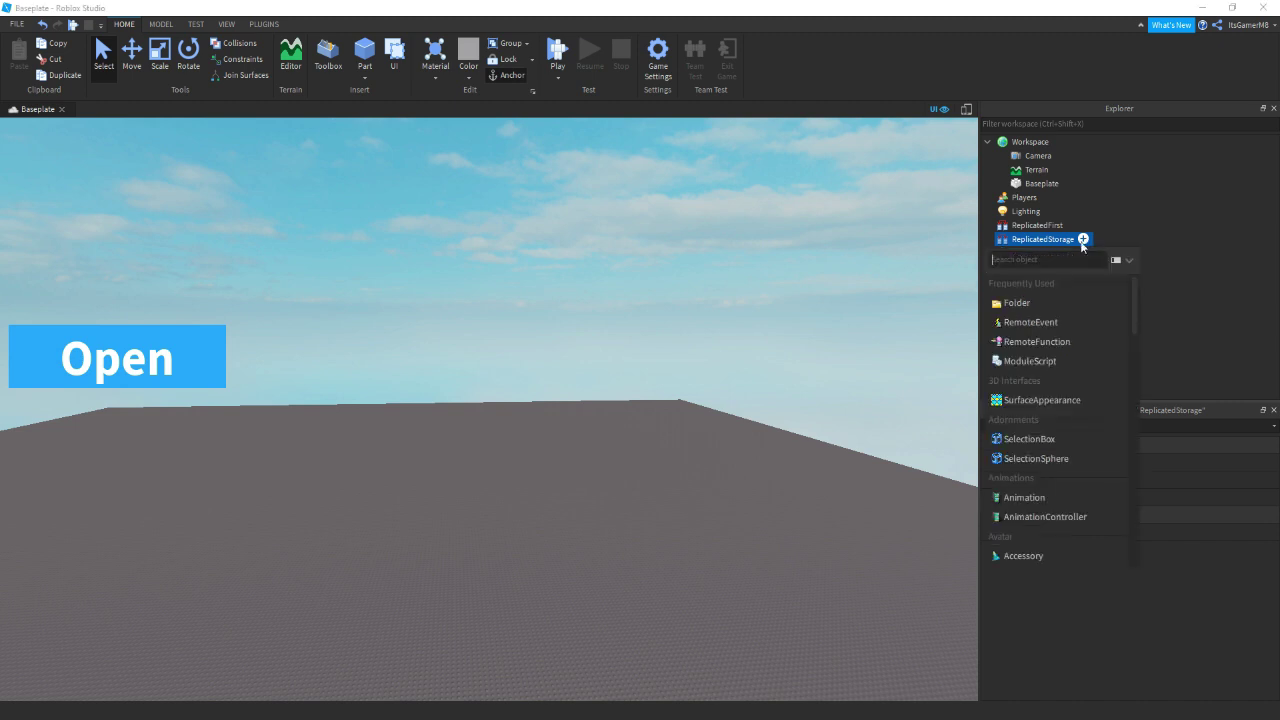
click(1047, 304)
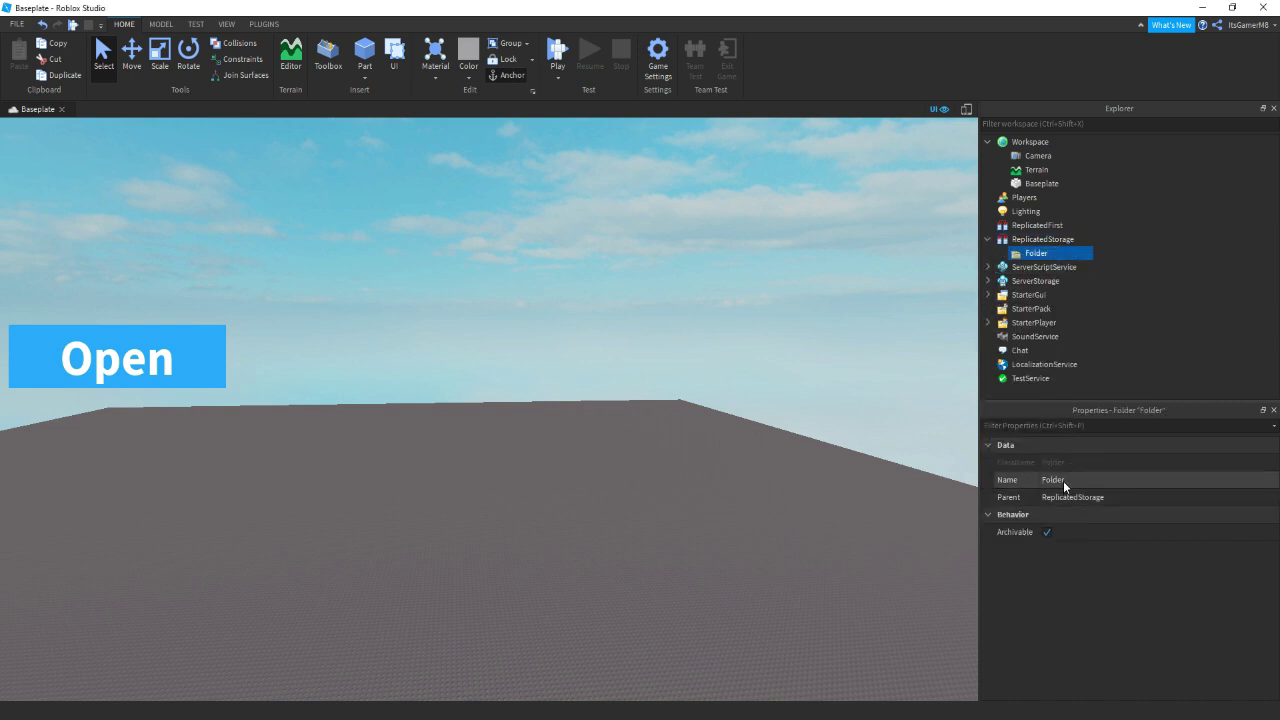
click(1063, 480)
text(T)
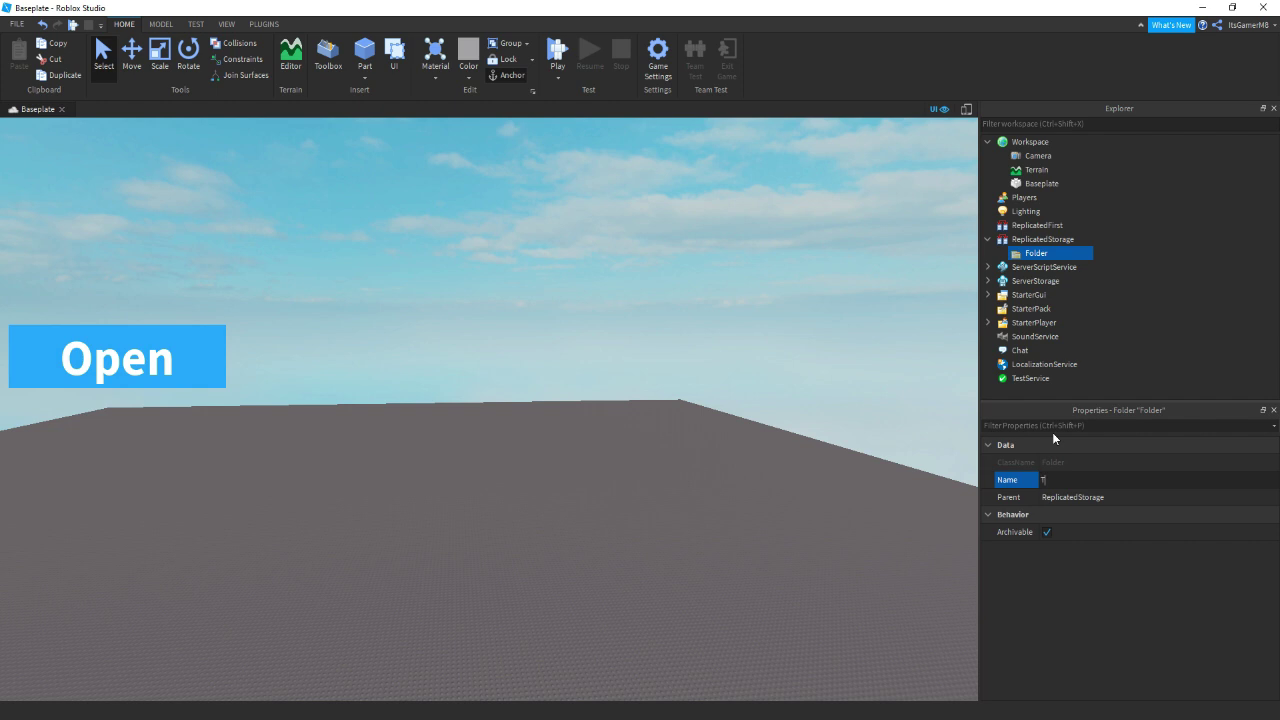
text(oolsvents)
key(Return)
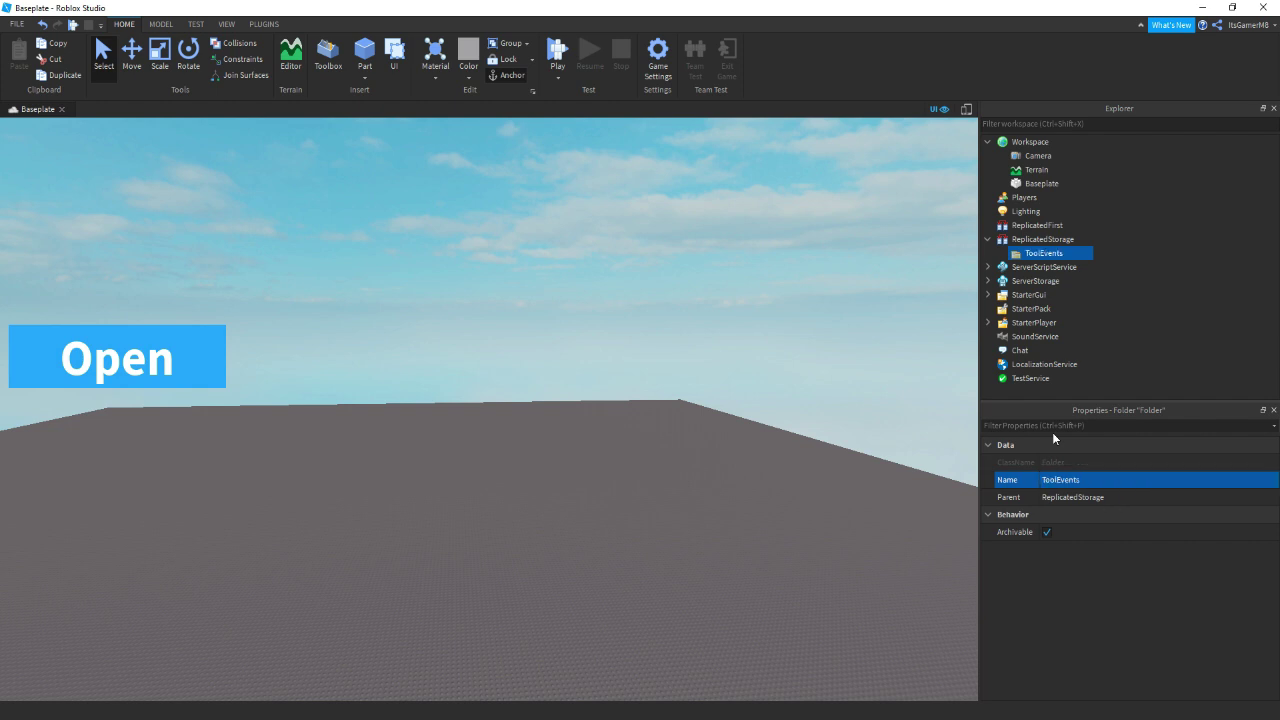
- Add a RemoteEvent named SwordEvent inside ToolEvents
click(1072, 254)
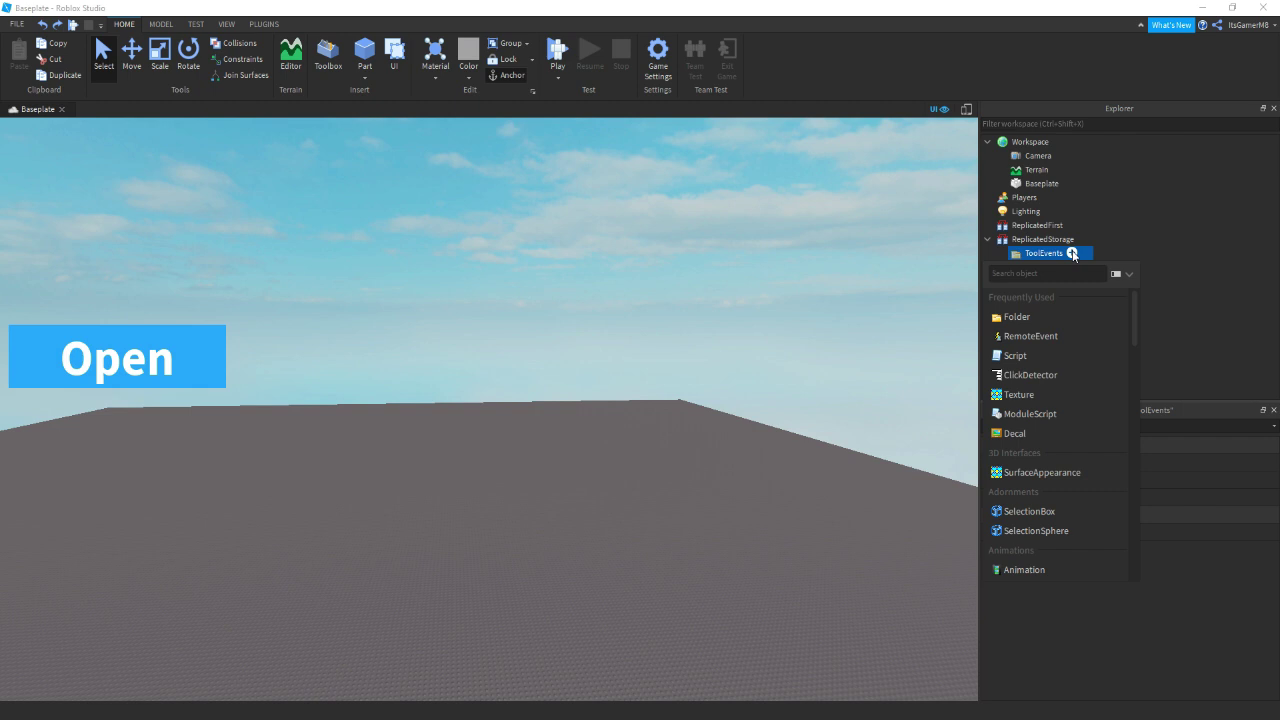
click(1078, 336)
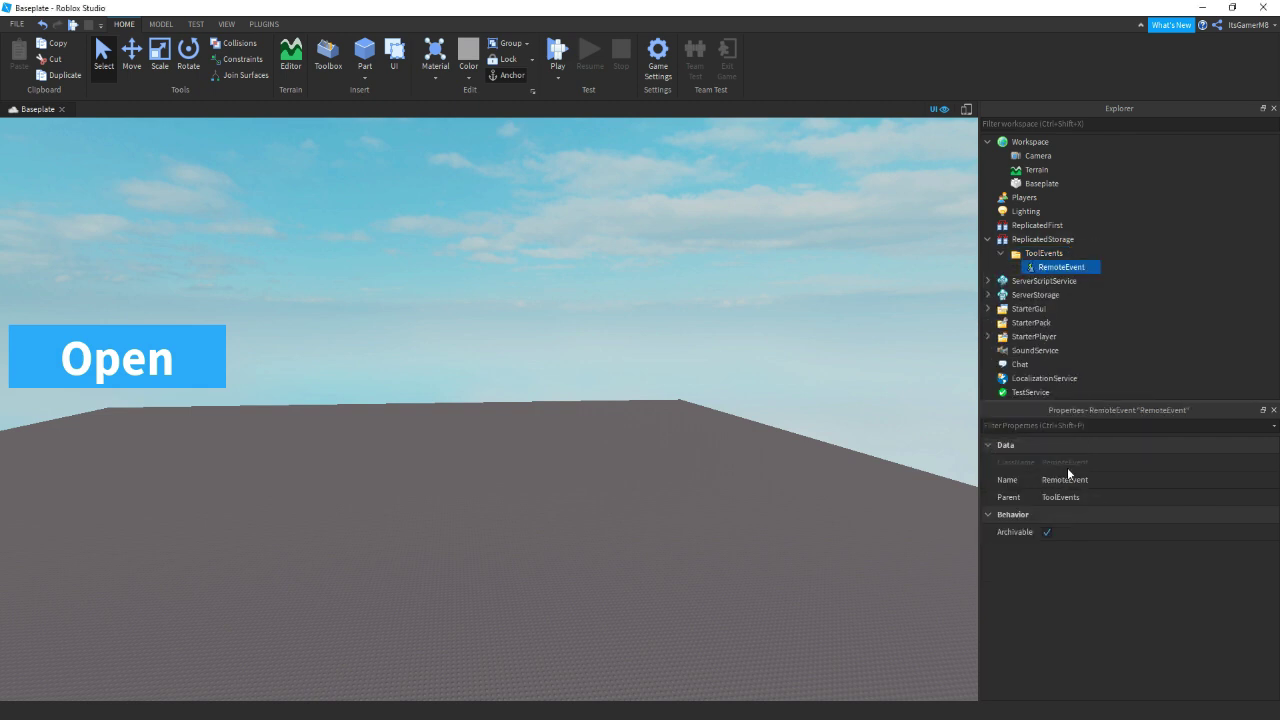
click(1068, 477)
text(Swo)
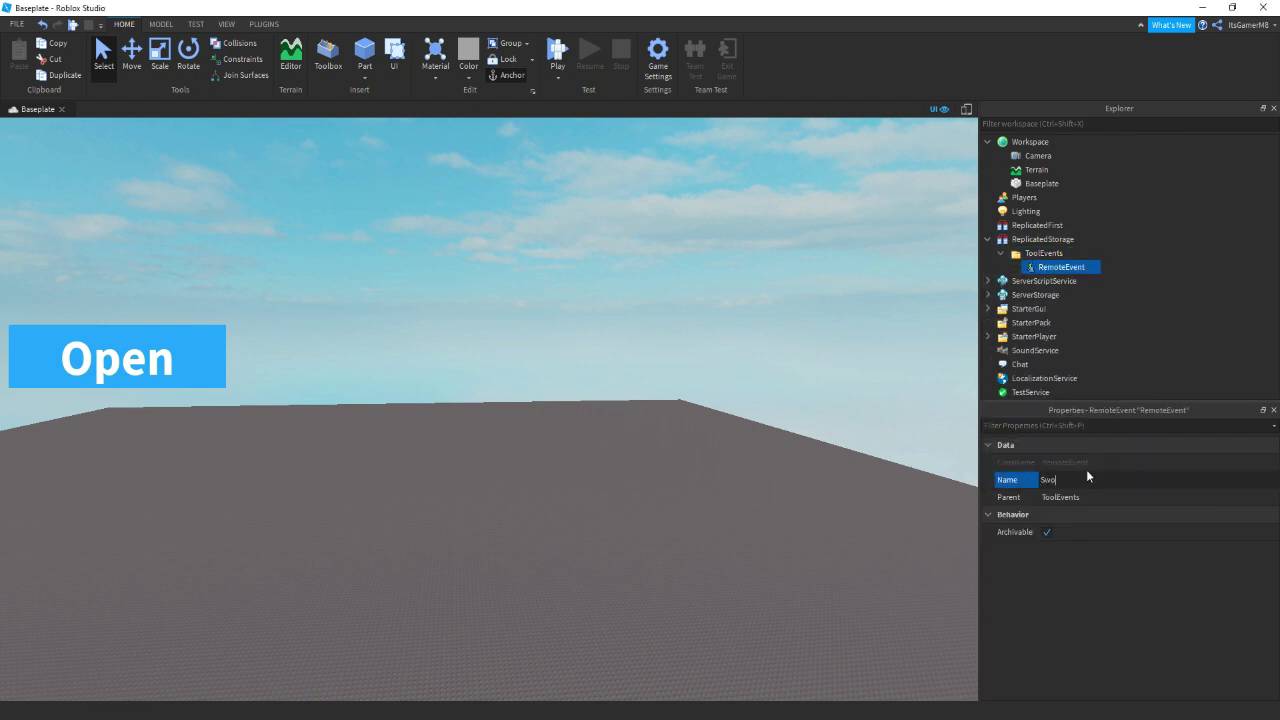
text(rdEvent)
key(Return)
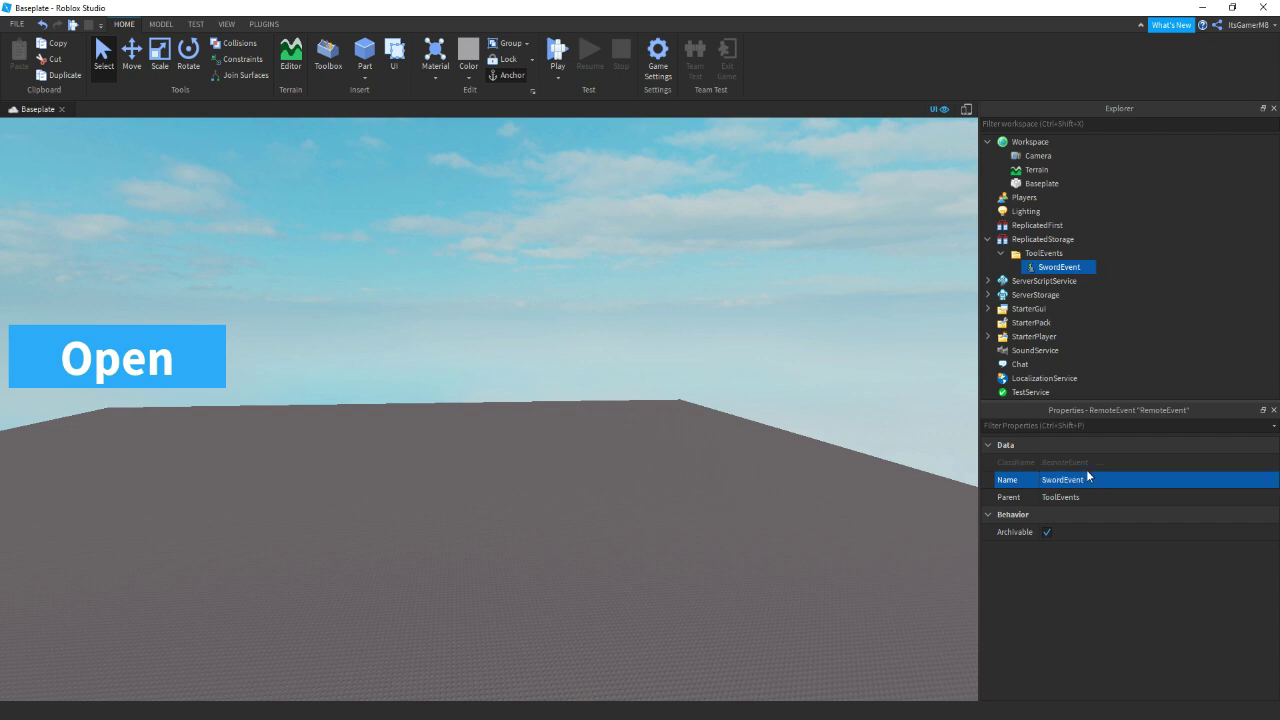
- Duplicate the event twice, naming the copies SlingshotEvent and PistolEvent
key(ctrl+d)
click(1085, 480)
text(Sling)
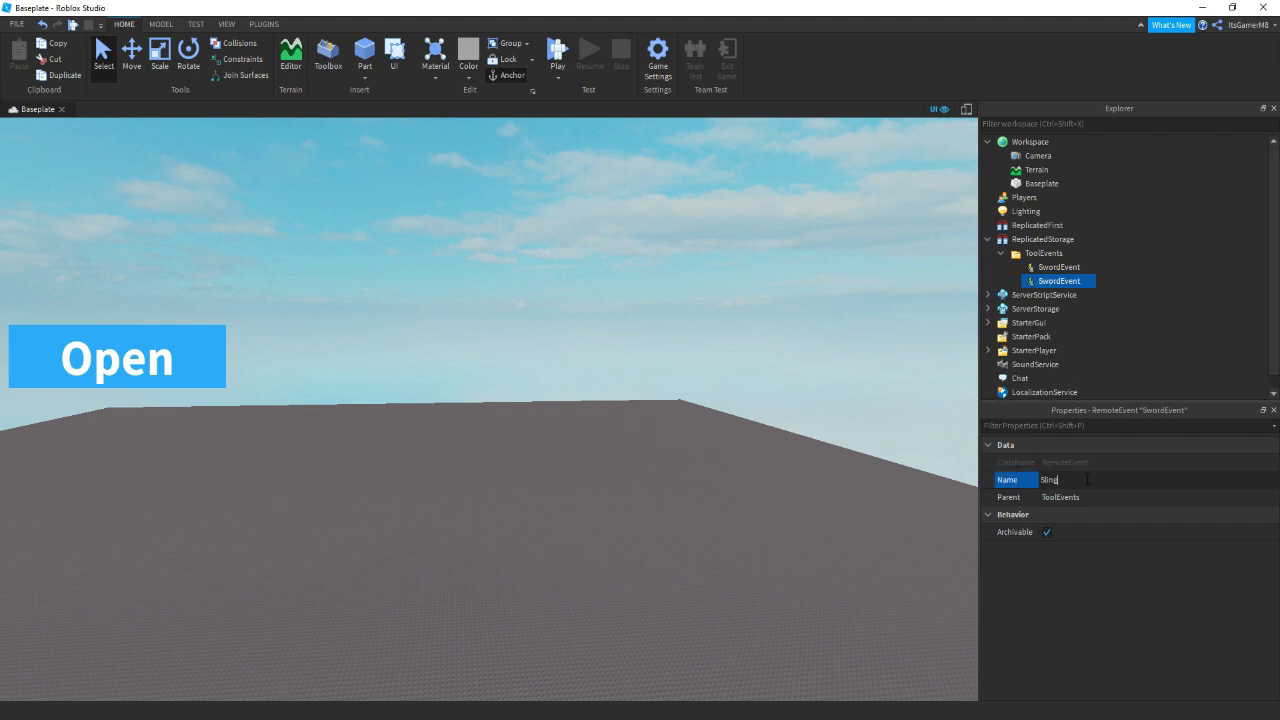
text(shotEvent)
key(Return)
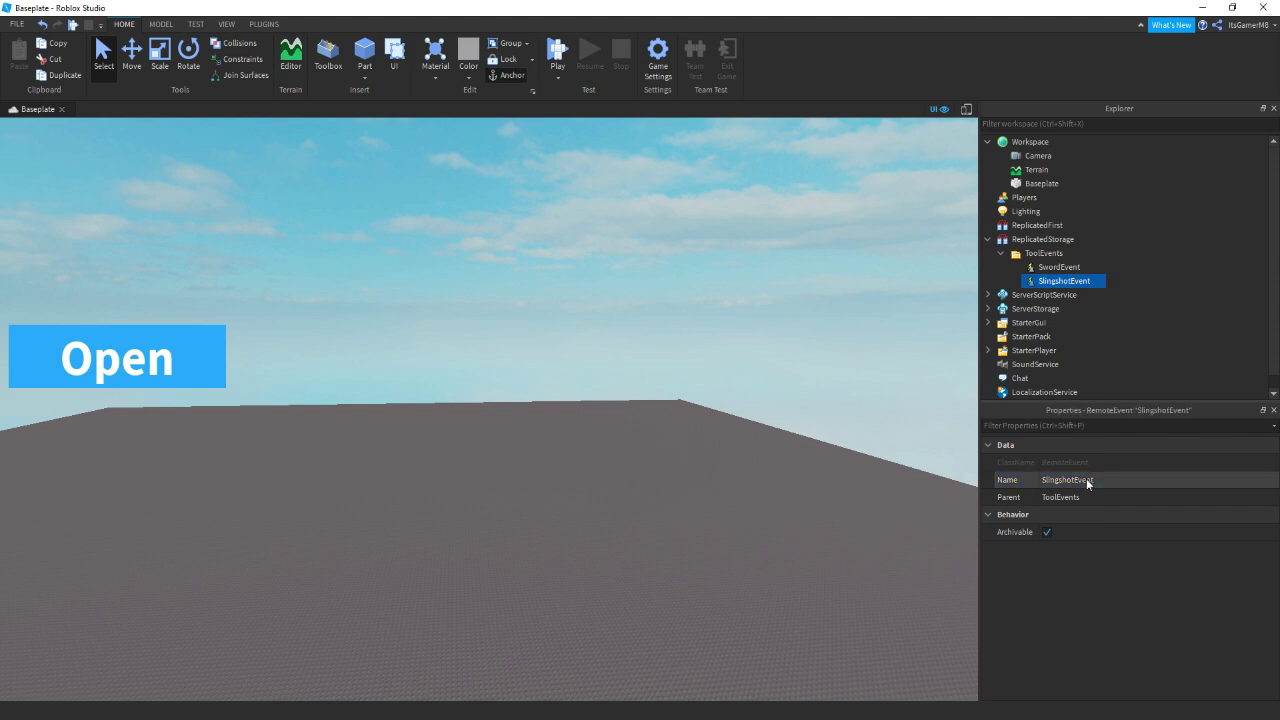
key(ctrl+d)
click(1086, 480)
text(Pistol)
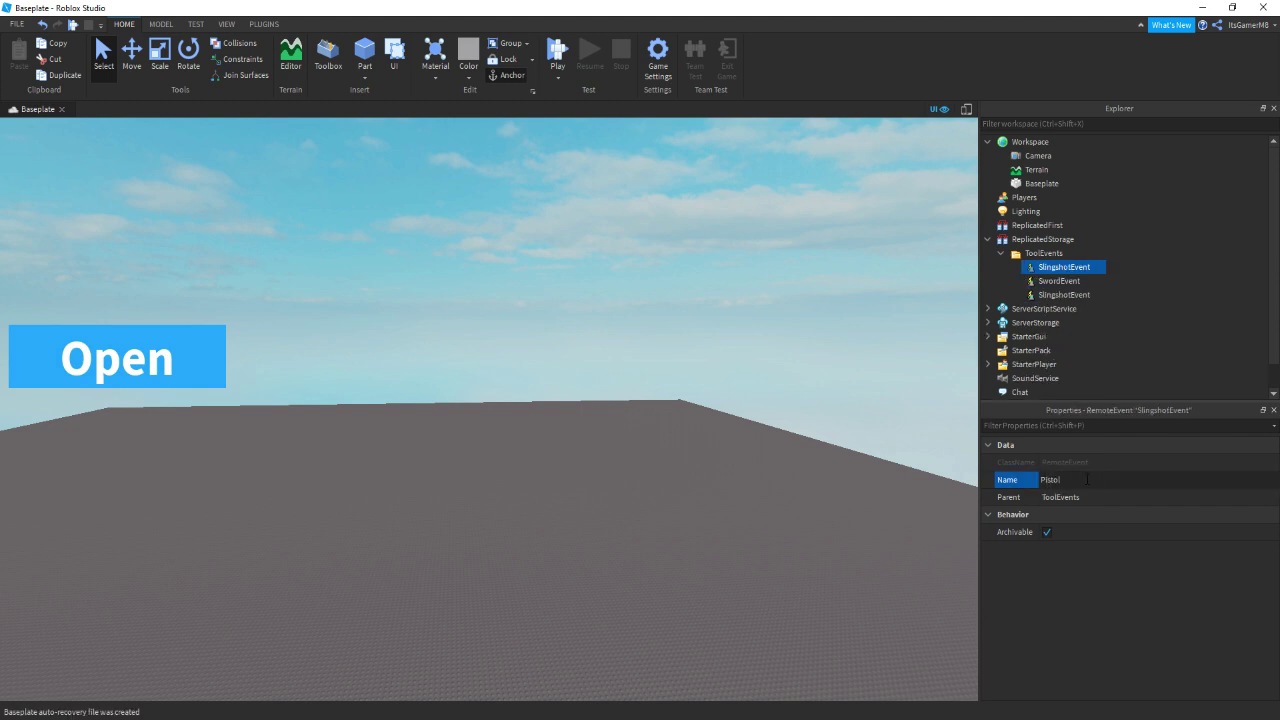
text(Event)
key(Return)
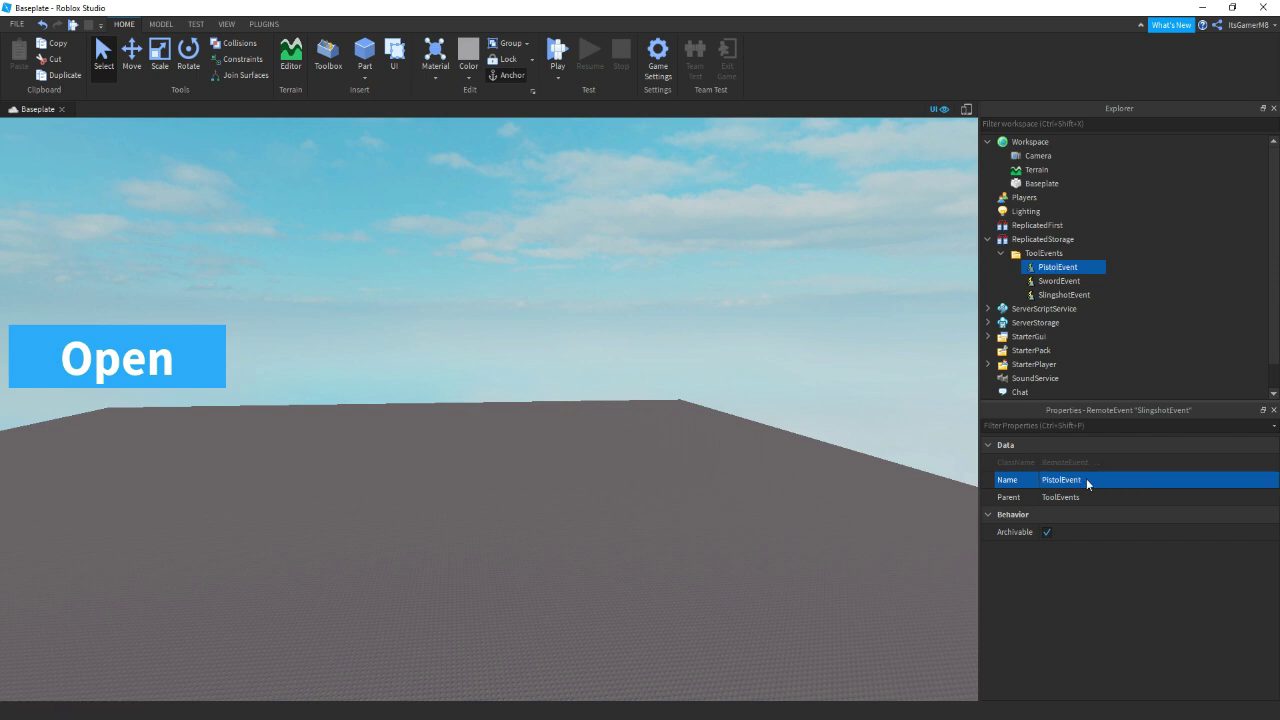